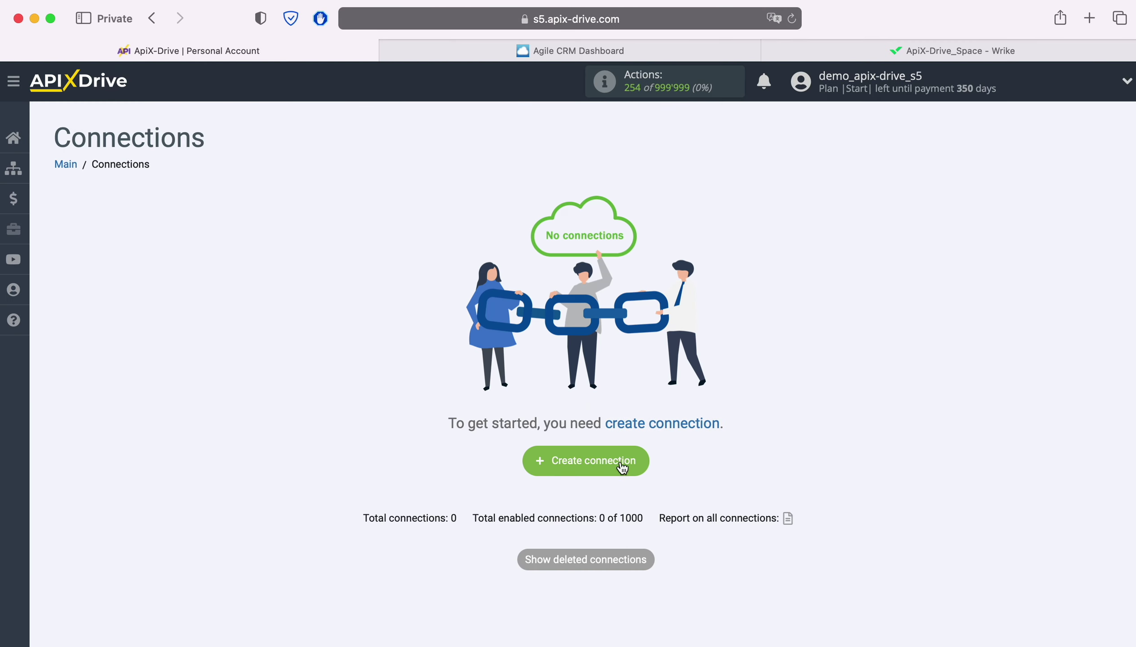
# Create a new connection with Agile CRM as the data source system
pyautogui.click(618, 460)
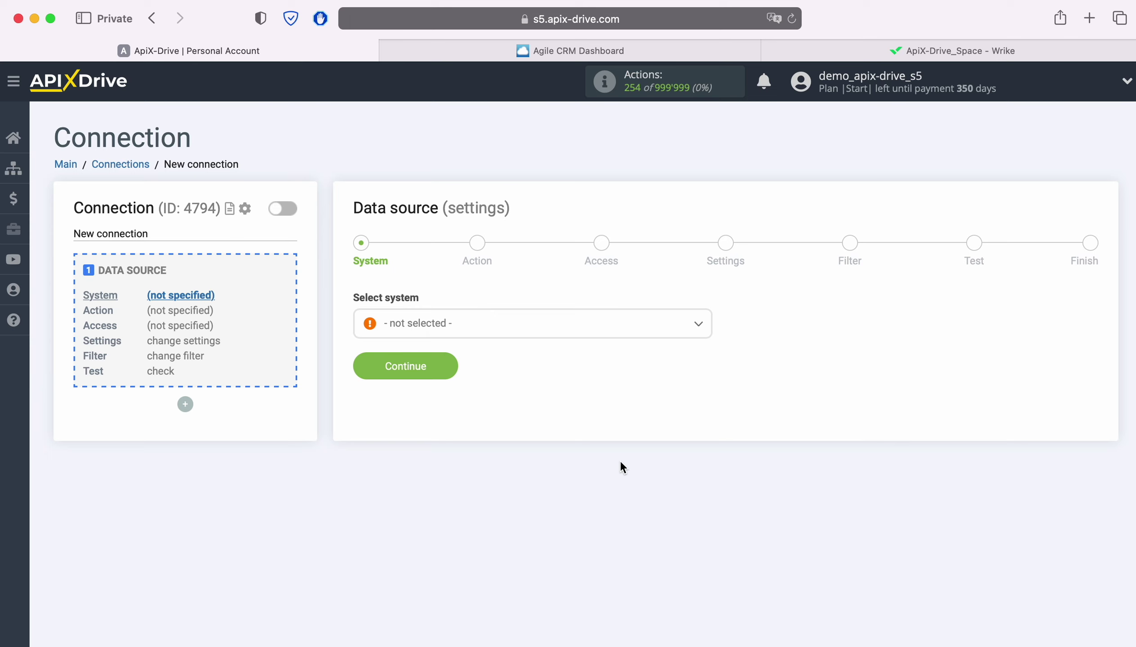
pyautogui.click(509, 326)
pyautogui.scroll(-2, 598, 453)
pyautogui.click(422, 446)
pyautogui.click(418, 388)
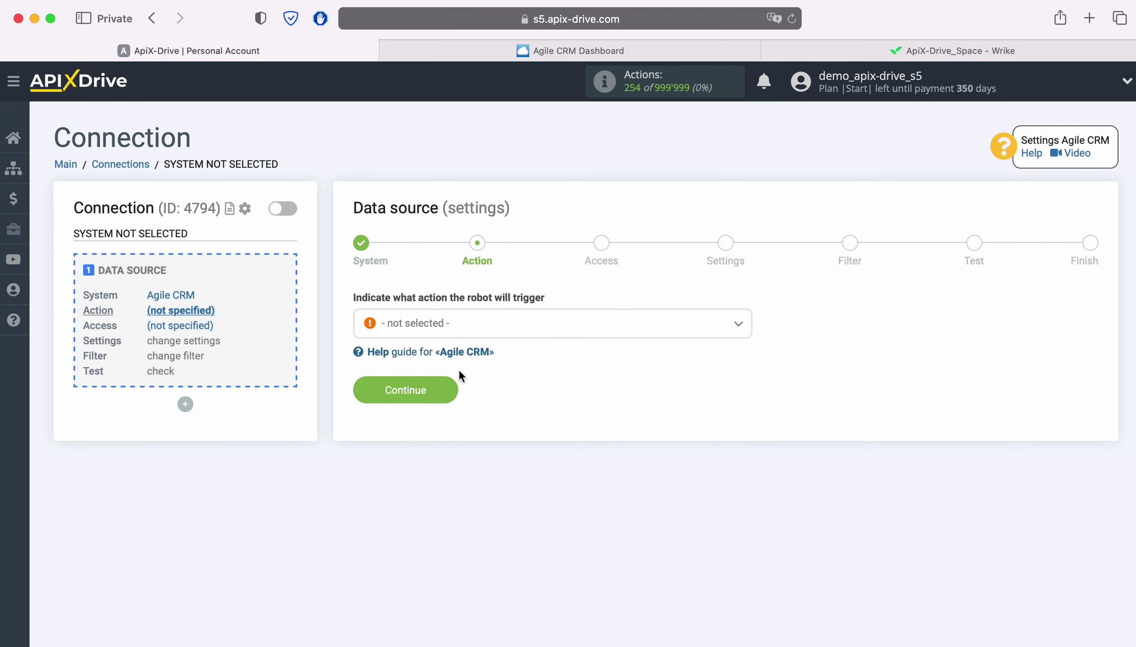
# Set the Agile CRM source action to Get CONTACTS (new)
pyautogui.click(490, 325)
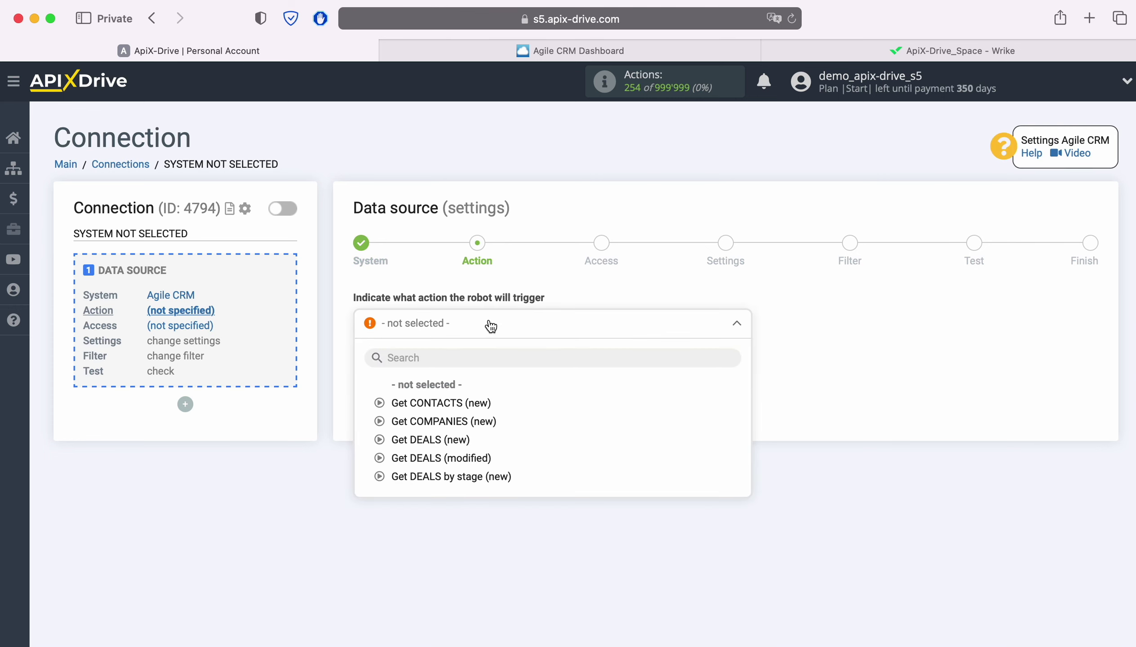
pyautogui.click(471, 403)
pyautogui.click(451, 390)
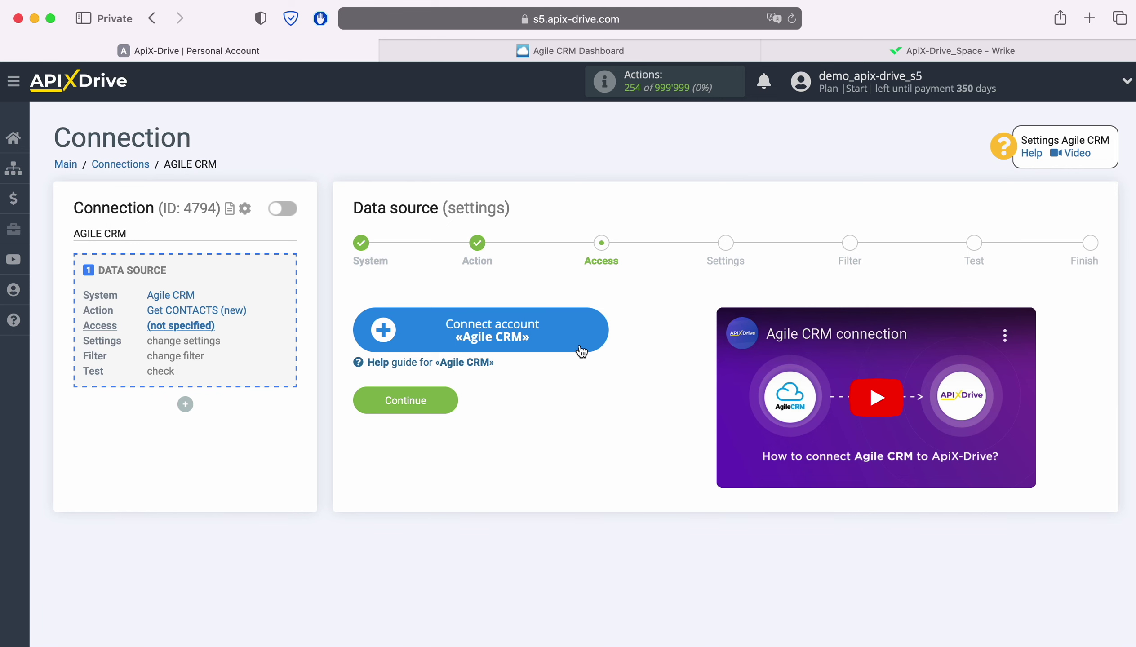
# Open the Connect account «Agile CRM» form, then go to the Agile CRM Dashboard tab
pyautogui.click(599, 332)
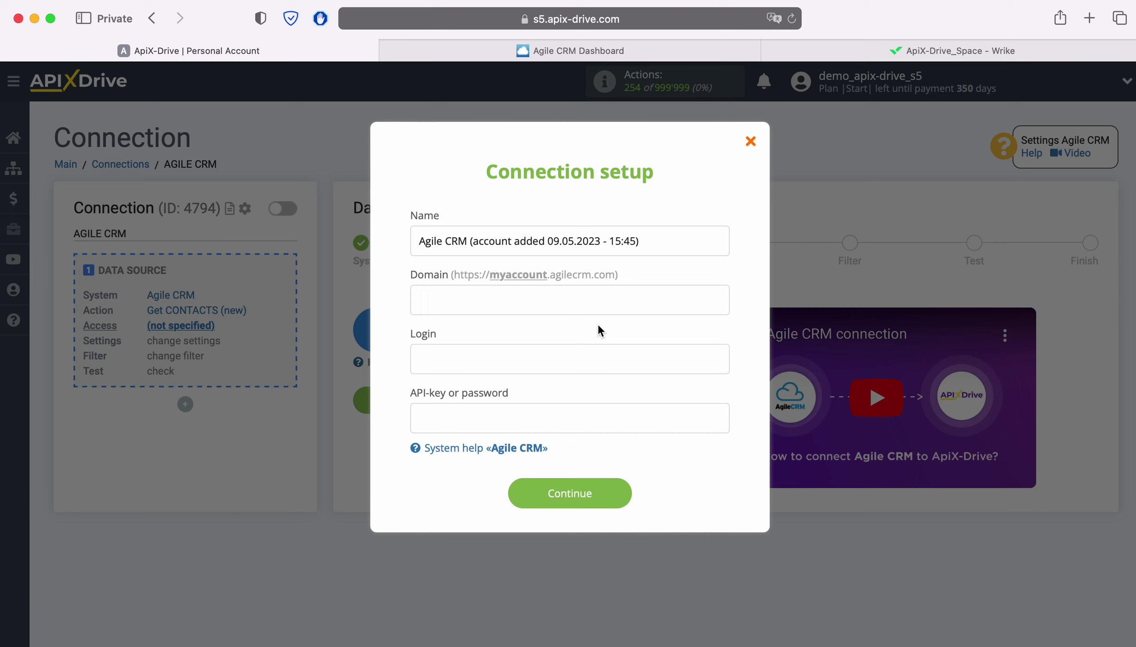
pyautogui.click(594, 52)
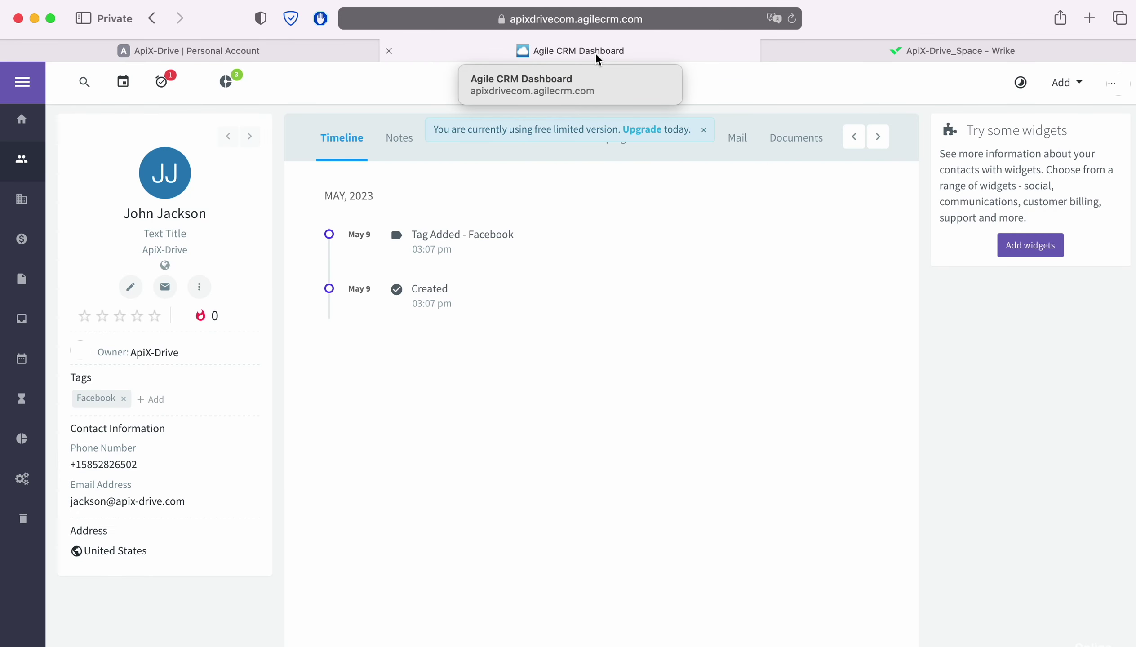
# Copy 'apixdrivecom' from the Agile CRM address bar for ApiX-Drive's Domain field
pyautogui.click(412, 17)
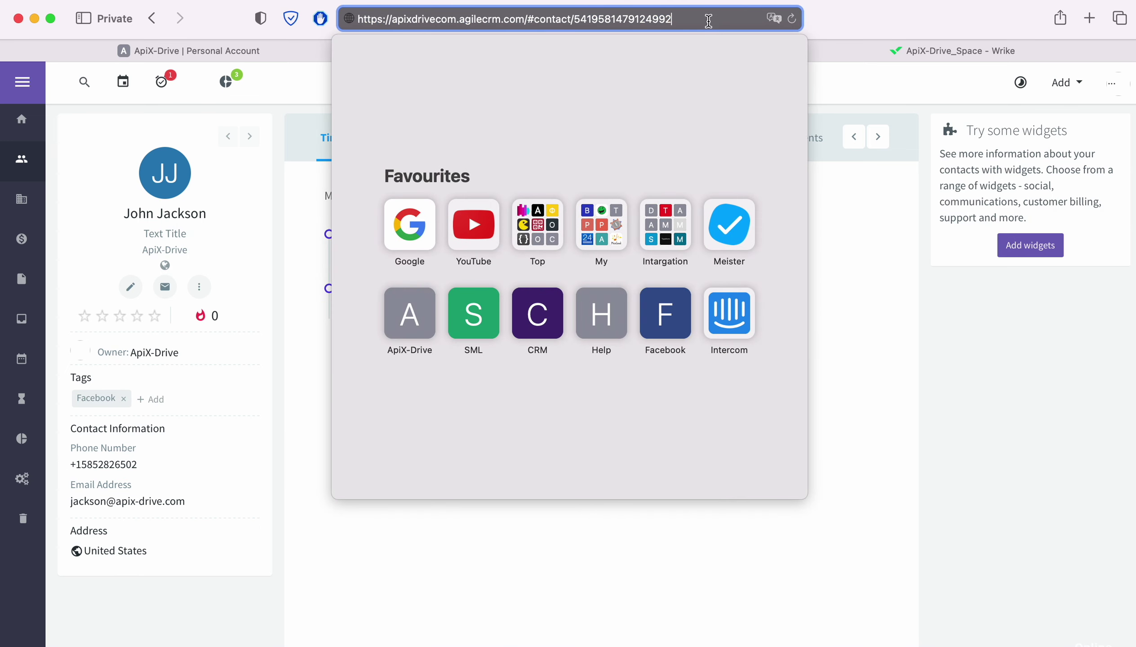
pyautogui.moveTo(390, 18); pyautogui.dragTo(456, 19)
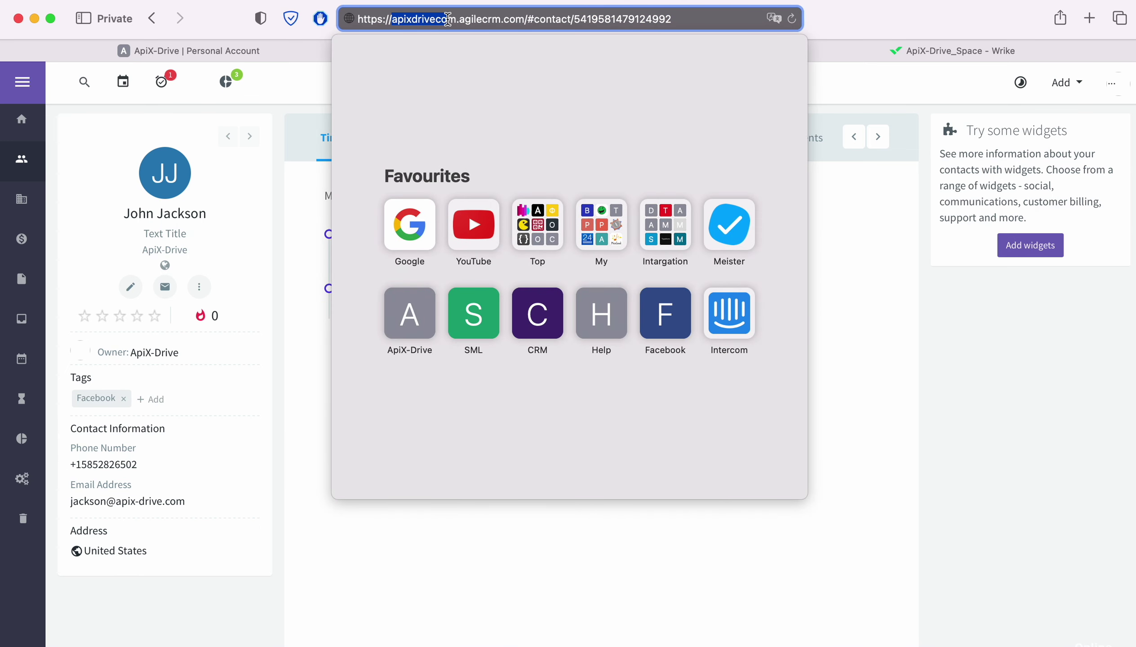
pyautogui.rightClick(432, 20)
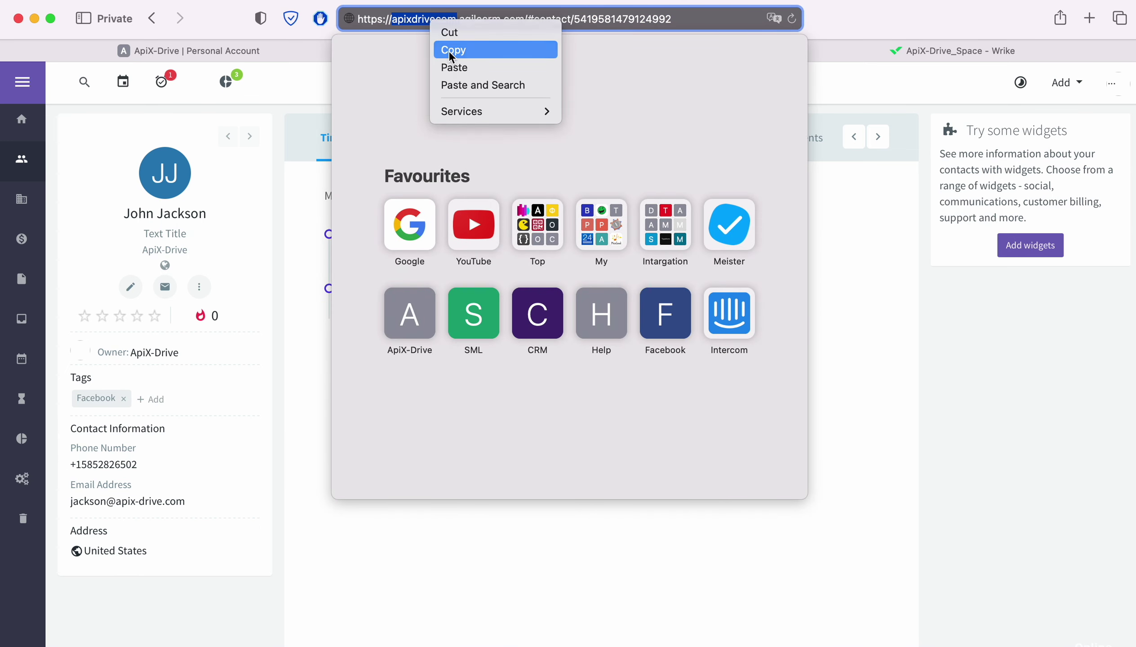
pyautogui.click(449, 50)
pyautogui.click(242, 55)
pyautogui.rightClick(426, 298)
# Paste apixdrivecom into Domain and the account email into Login
pyautogui.click(462, 351)
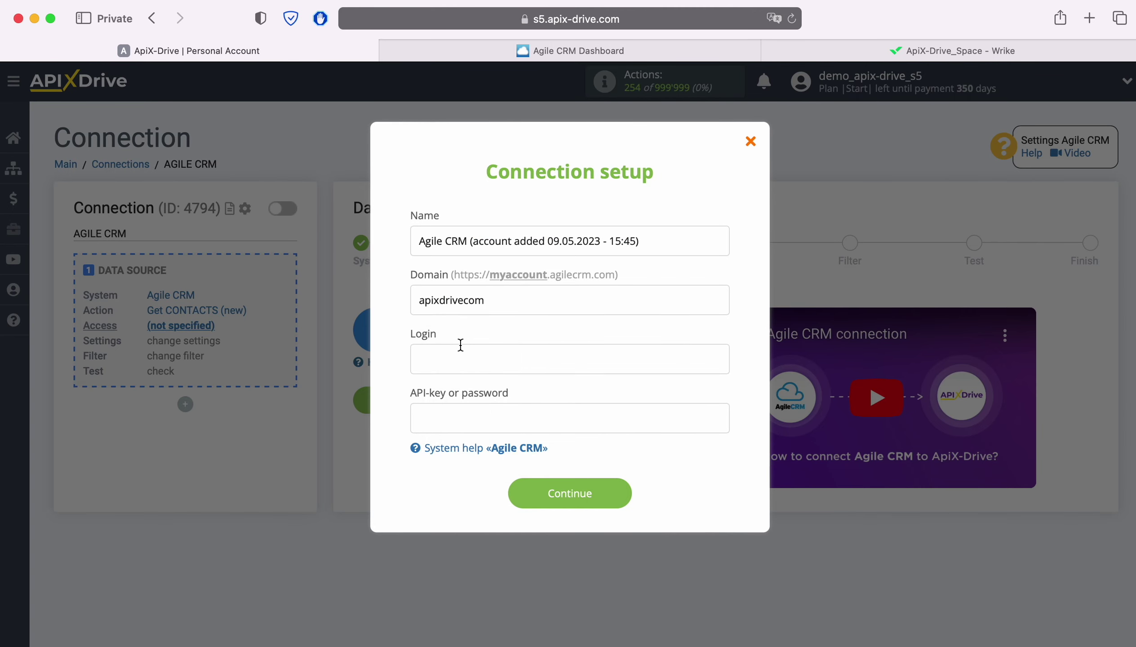
pyautogui.rightClick(421, 366)
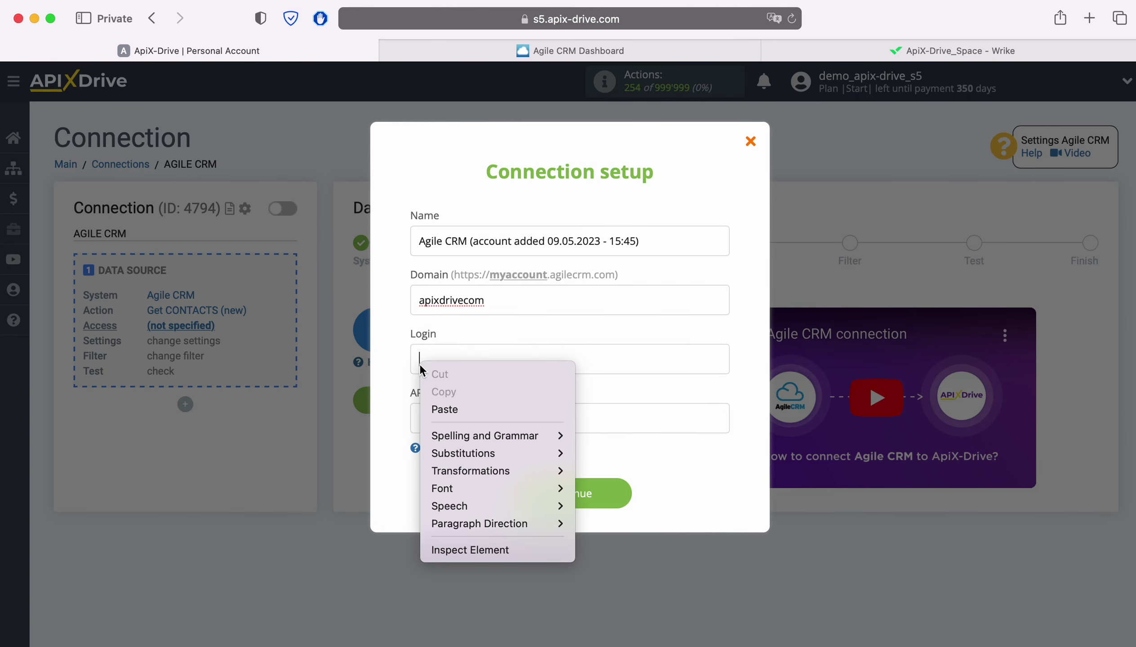
pyautogui.click(452, 413)
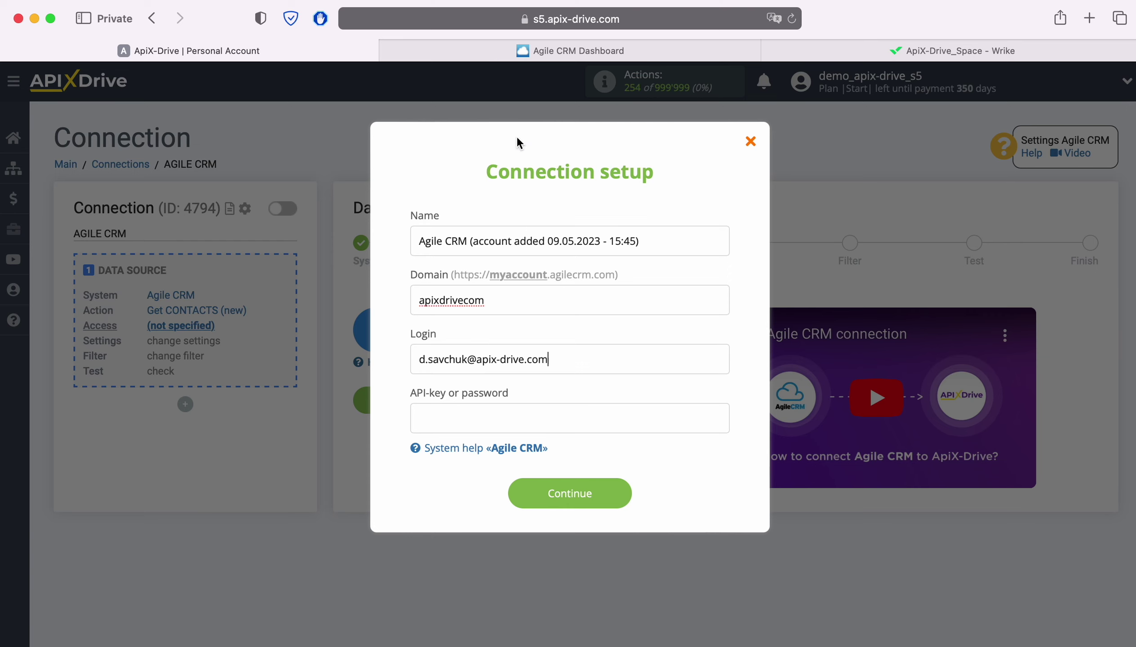
# Go to Agile CRM's Admin Settings > Developers & API page
pyautogui.click(521, 52)
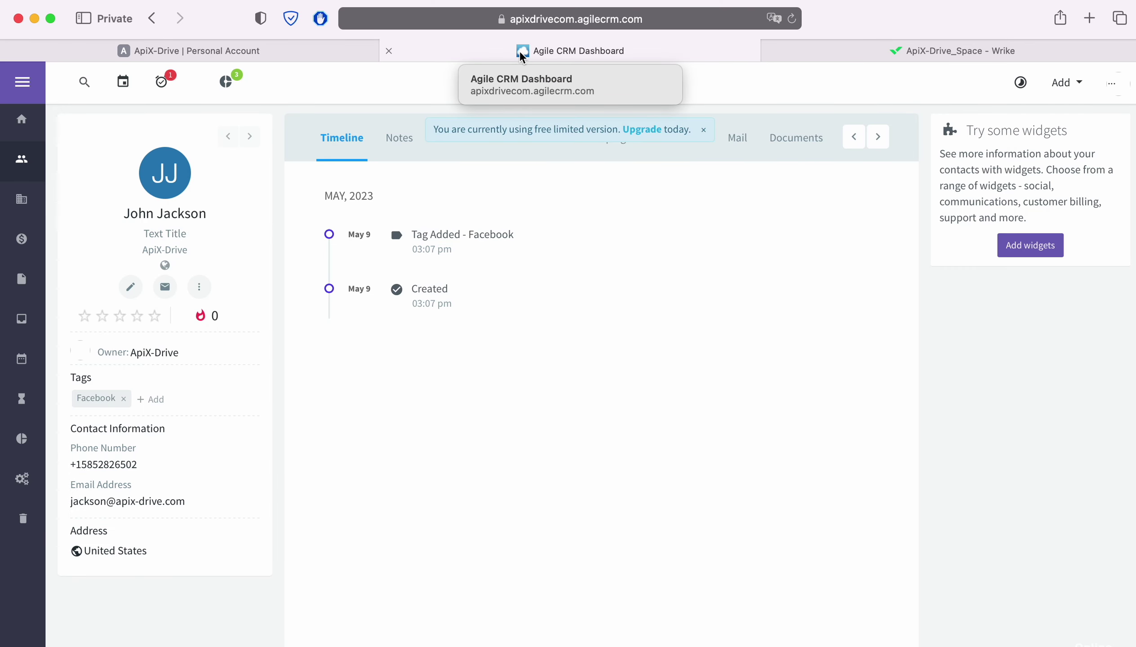
pyautogui.click(1112, 83)
pyautogui.click(994, 173)
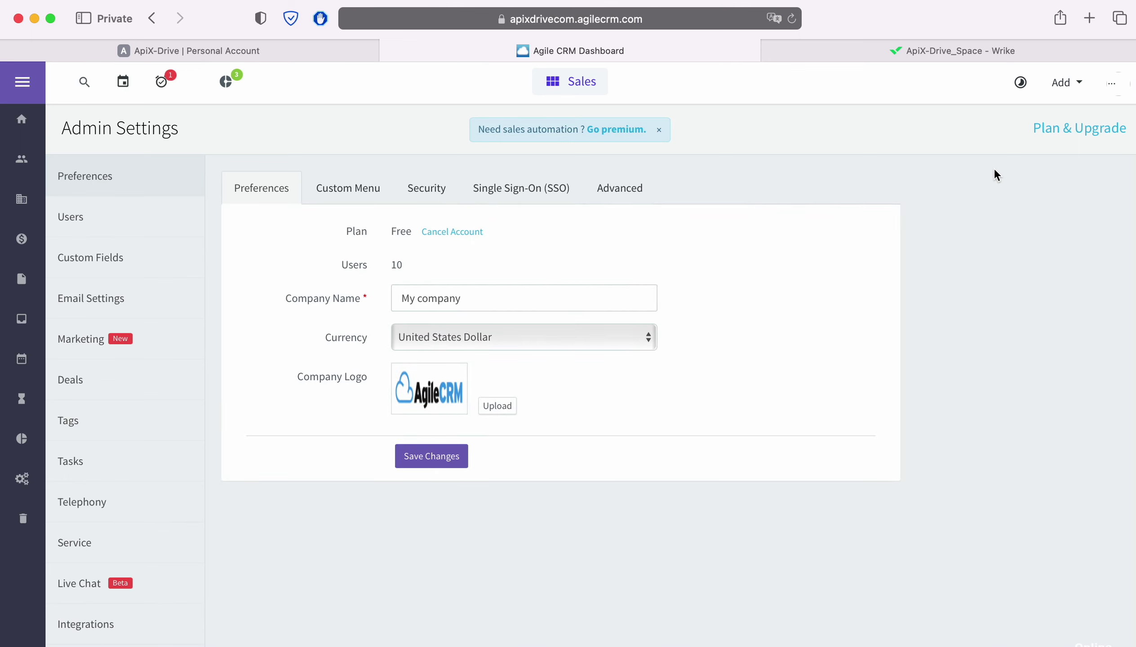
pyautogui.scroll(-4, 182, 410)
pyautogui.click(117, 614)
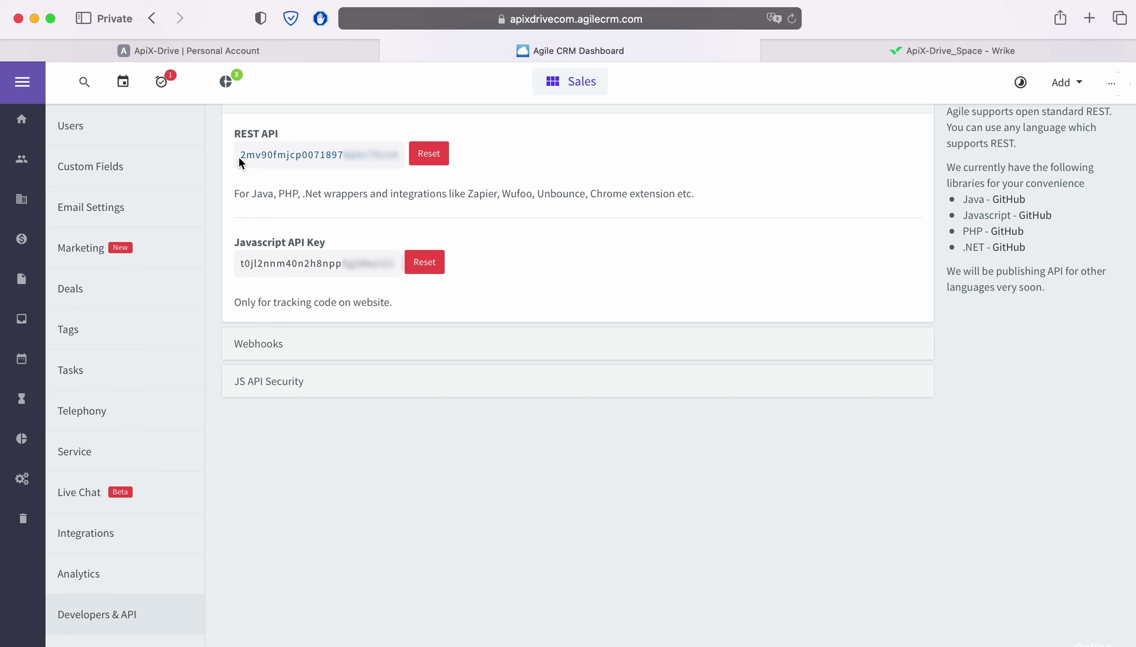
# Copy the Agile CRM REST API key
pyautogui.moveTo(239, 156); pyautogui.dragTo(399, 155)
pyautogui.rightClick(381, 155)
pyautogui.click(418, 218)
# Paste the REST API key into the API-key field and save the Agile CRM account
pyautogui.click(277, 54)
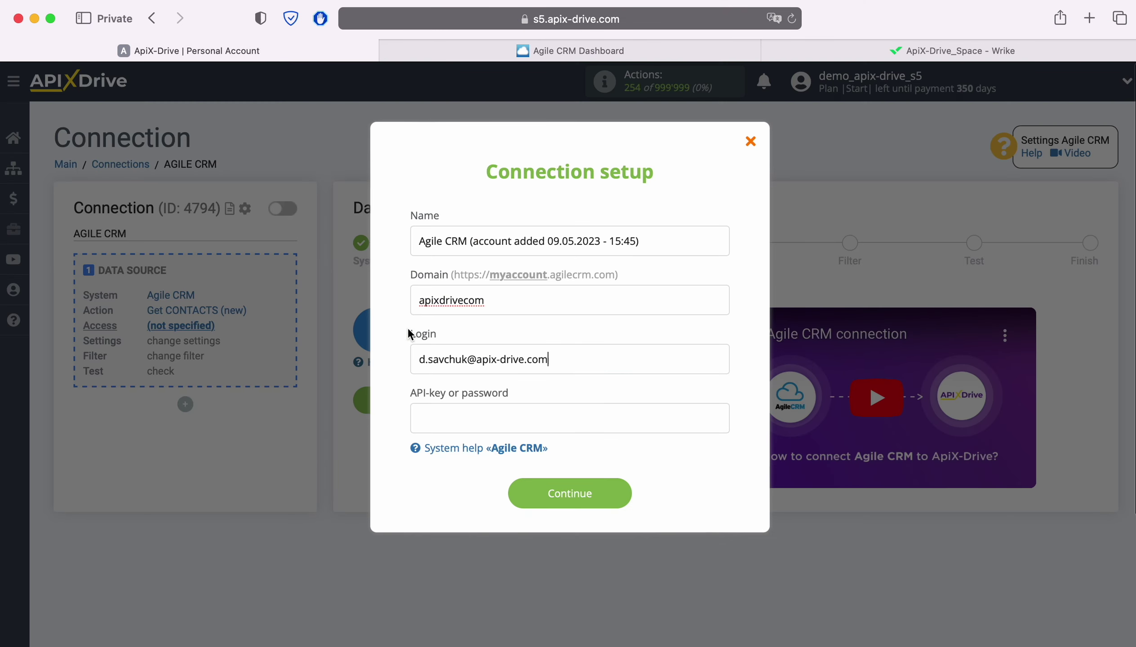
pyautogui.rightClick(438, 422)
pyautogui.click(468, 462)
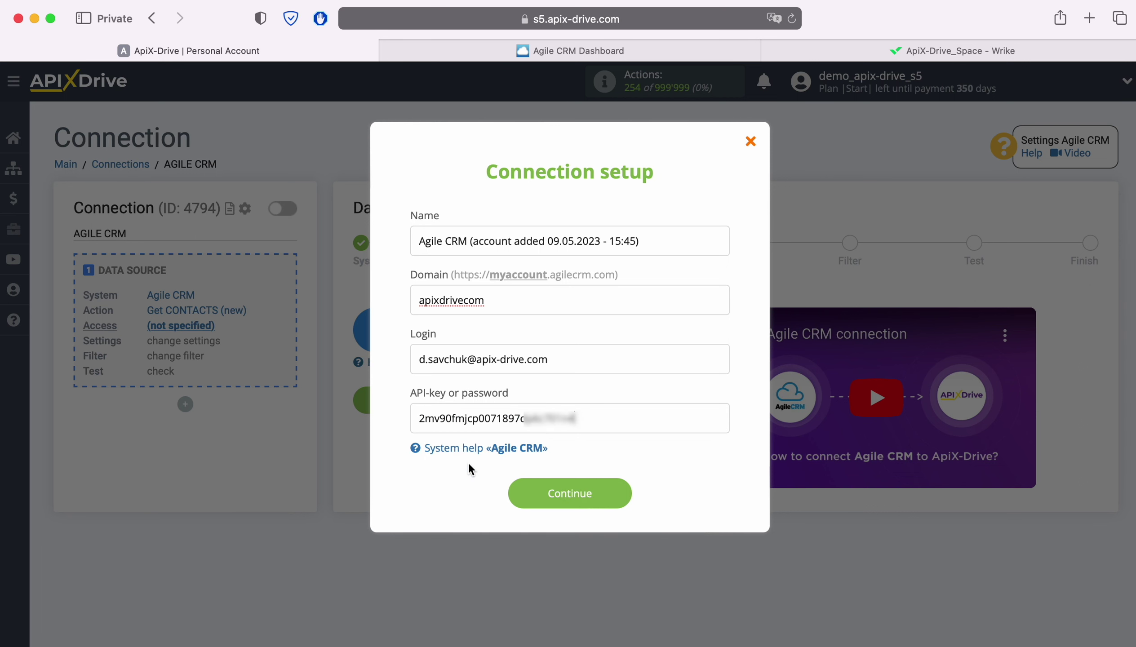
pyautogui.click(630, 493)
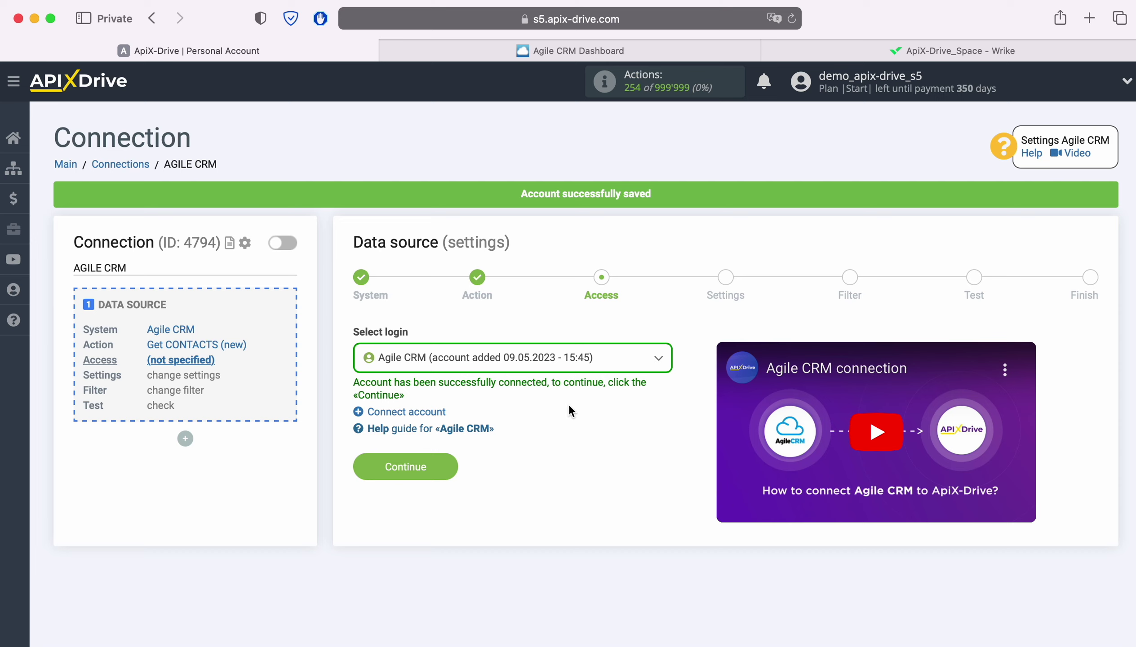
# Select the saved Agile CRM account as the source login
pyautogui.click(568, 357)
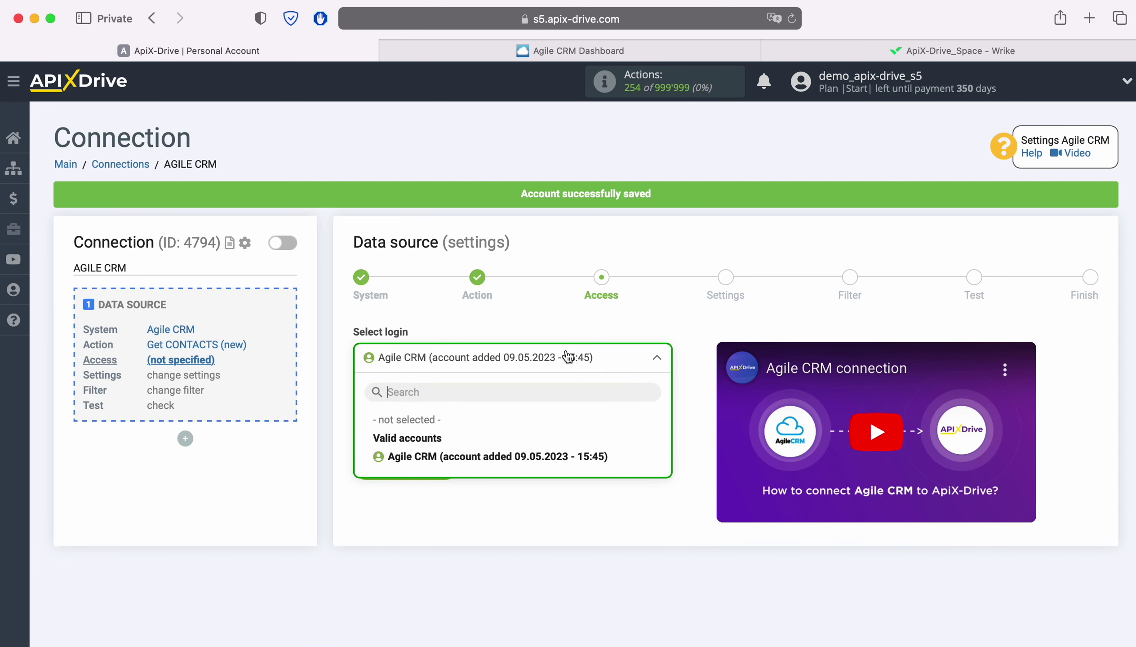
pyautogui.click(536, 455)
pyautogui.click(442, 468)
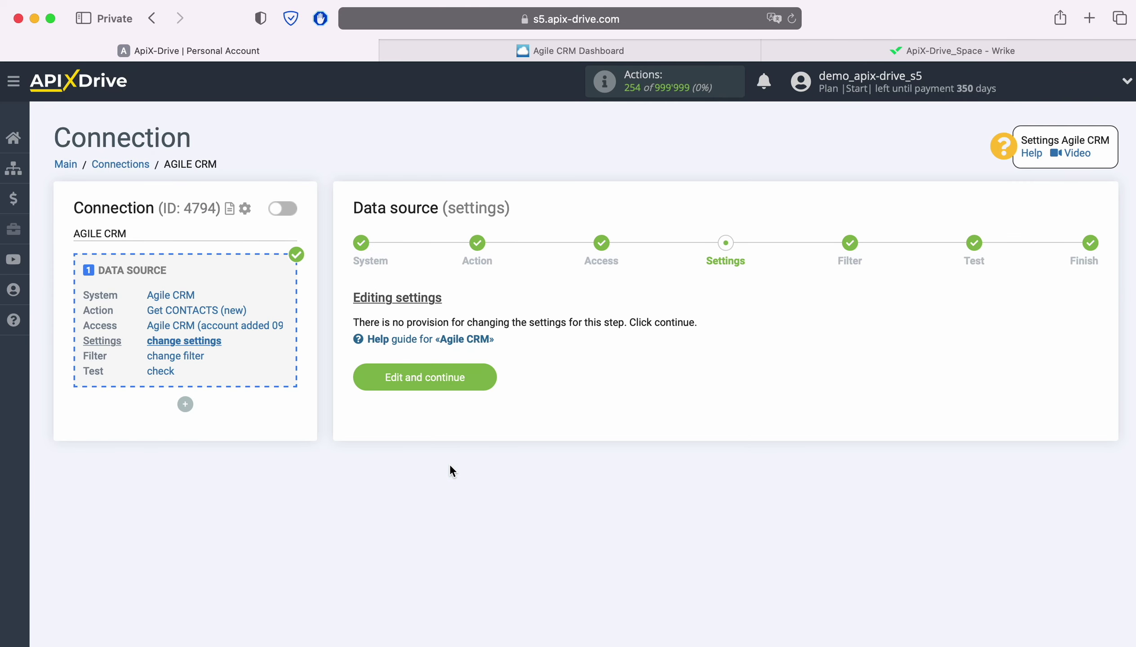
# Skip source settings and filters, review the sample contacts, and finish source setup
pyautogui.click(489, 381)
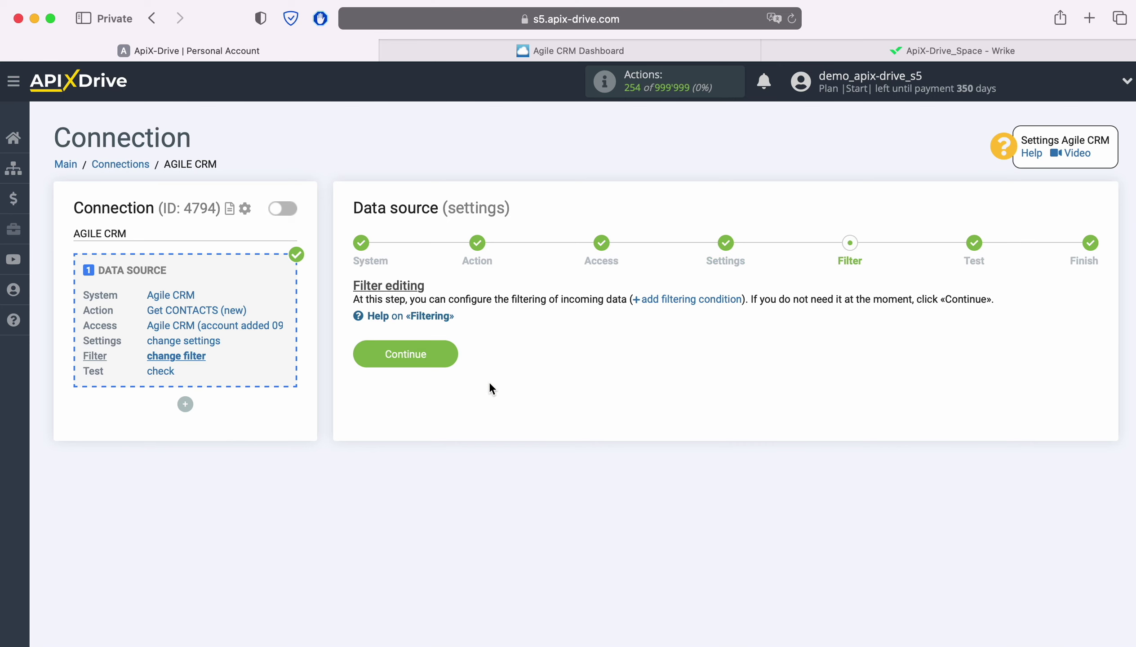
pyautogui.click(446, 351)
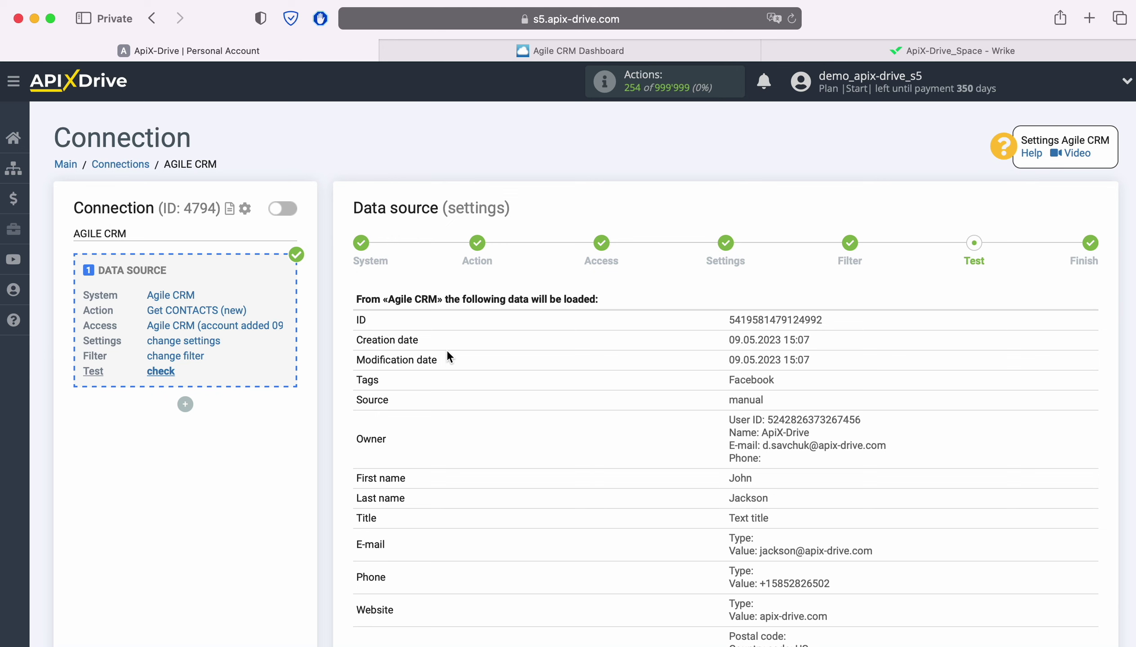
pyautogui.scroll(-3, 447, 352)
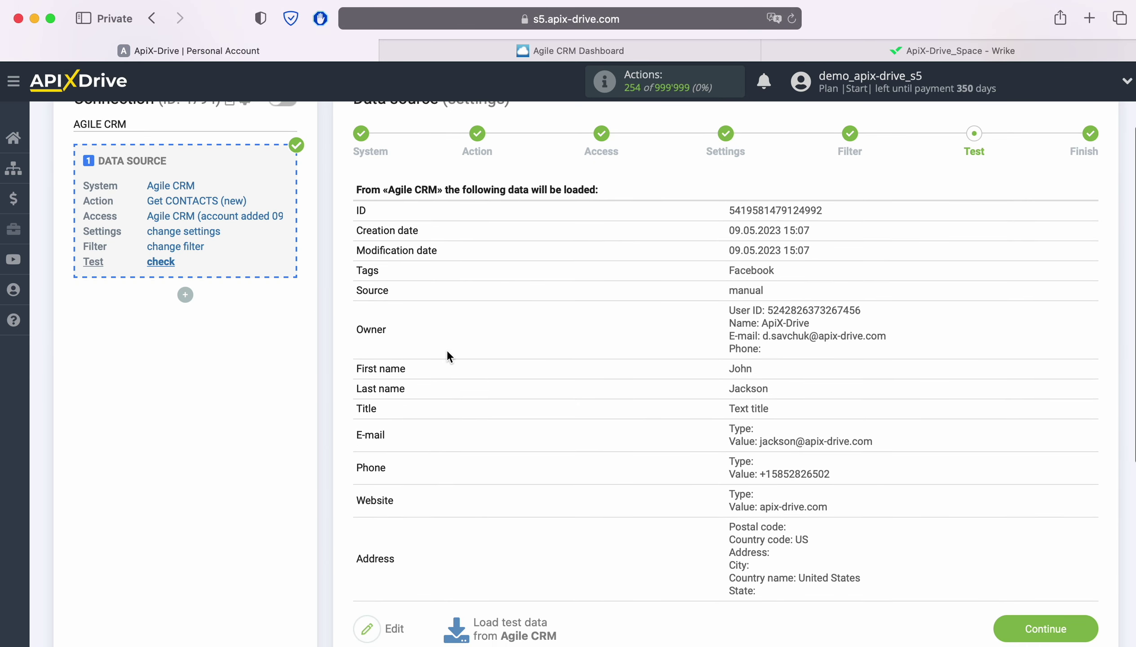
pyautogui.scroll(-1, 448, 356)
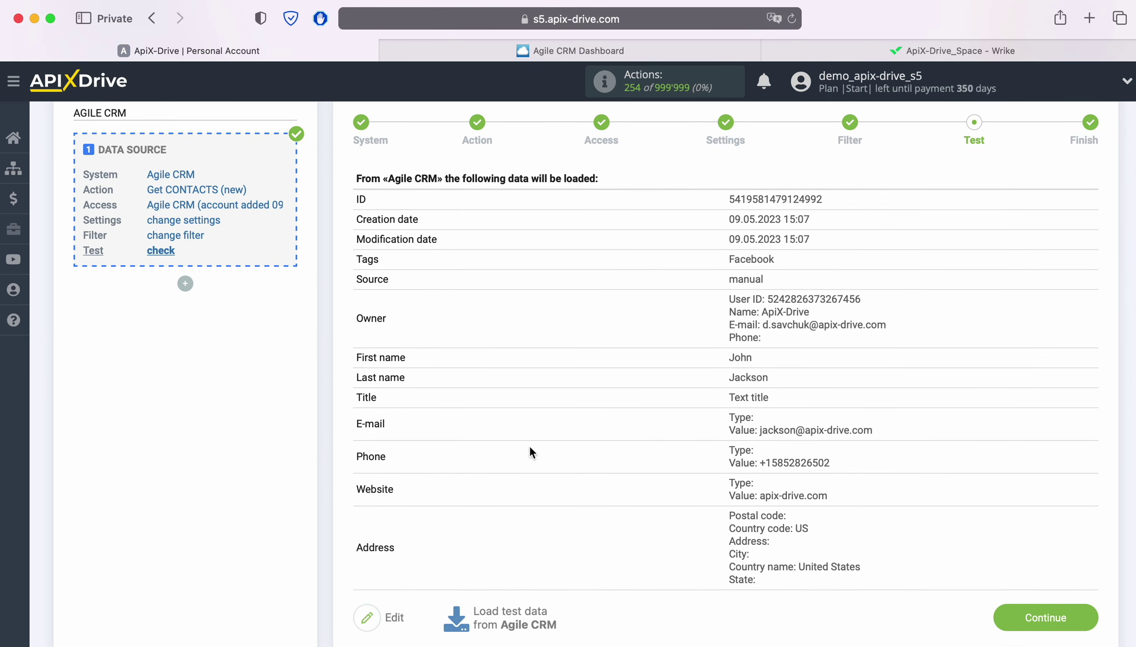
pyautogui.click(1081, 617)
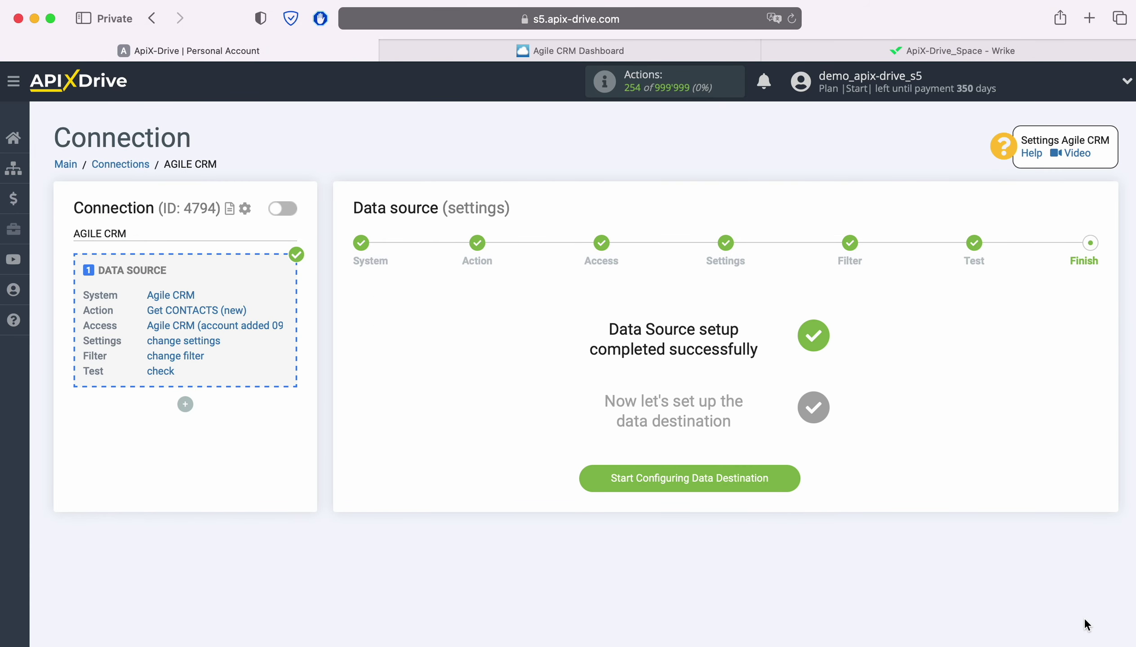
# Start the destination setup and pick Wrike from the system list
pyautogui.click(797, 478)
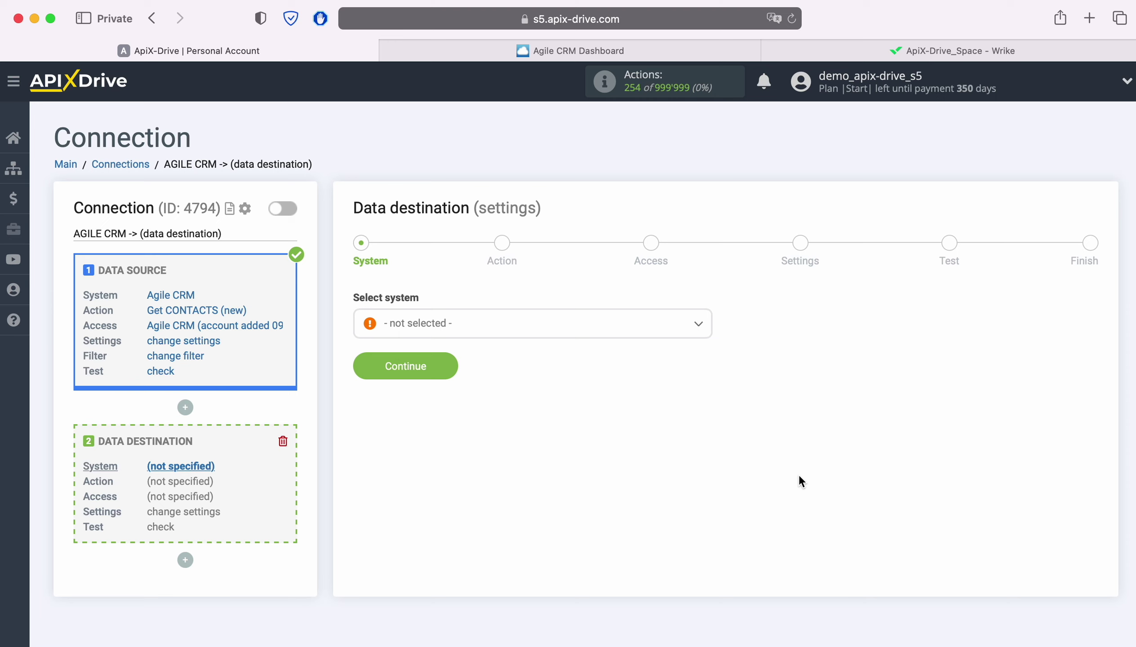
pyautogui.click(538, 325)
pyautogui.scroll(-3, 586, 453)
pyautogui.scroll(-3, 586, 454)
pyautogui.scroll(-3, 586, 454)
pyautogui.scroll(-3, 589, 453)
pyautogui.scroll(-3, 589, 453)
pyautogui.scroll(-3, 588, 453)
pyautogui.scroll(-3, 589, 453)
pyautogui.scroll(-3, 588, 453)
pyautogui.scroll(-3, 589, 453)
pyautogui.scroll(-2, 588, 453)
pyautogui.scroll(-2, 589, 453)
pyautogui.scroll(-3, 589, 453)
pyautogui.scroll(-2, 588, 453)
pyautogui.scroll(-2, 588, 453)
pyautogui.scroll(-3, 588, 453)
pyautogui.scroll(-3, 589, 453)
pyautogui.scroll(-3, 588, 453)
pyautogui.scroll(-2, 589, 453)
pyautogui.scroll(-2, 588, 453)
pyautogui.scroll(-3, 589, 453)
pyautogui.scroll(-3, 589, 453)
pyautogui.scroll(-2, 589, 453)
pyautogui.scroll(-1, 588, 453)
pyautogui.scroll(-3, 588, 453)
pyautogui.scroll(-3, 589, 453)
pyautogui.scroll(-3, 589, 453)
pyautogui.scroll(-1, 589, 452)
pyautogui.scroll(-3, 588, 453)
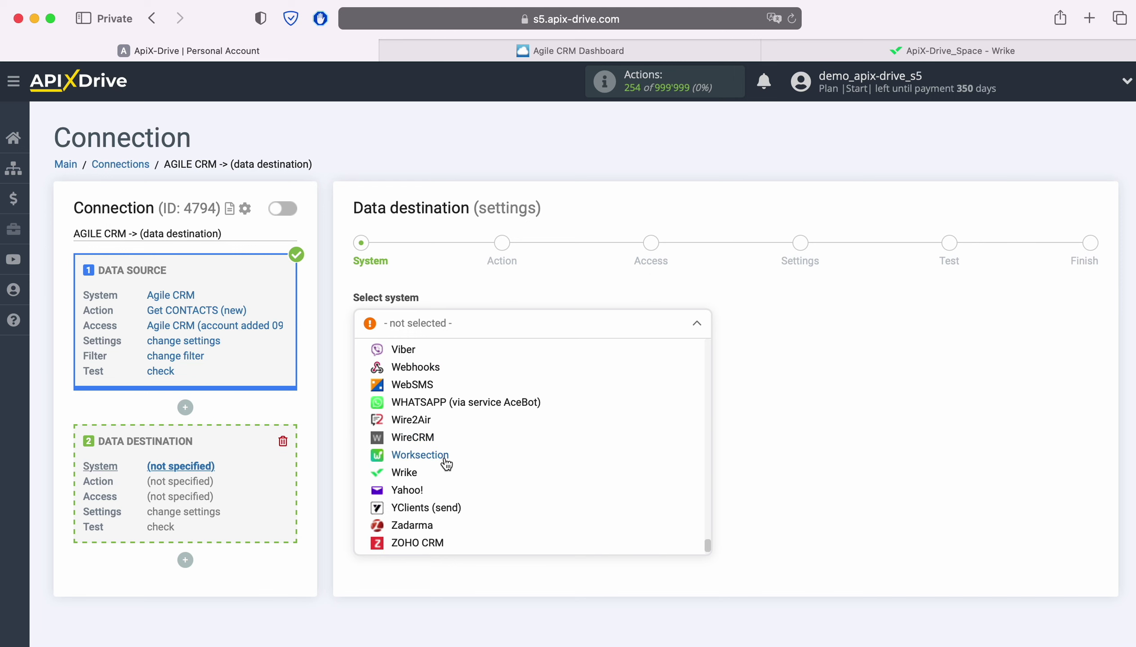
pyautogui.click(406, 471)
# Choose Create TASK as the Wrike destination action
pyautogui.click(444, 374)
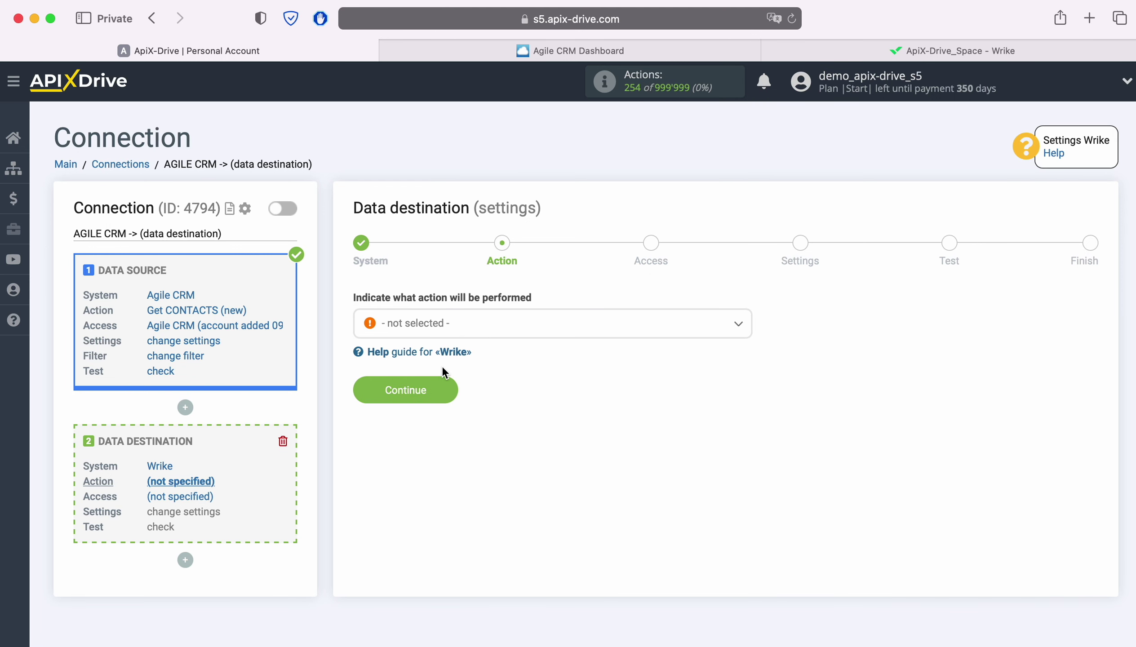
pyautogui.click(477, 329)
pyautogui.click(440, 422)
pyautogui.click(450, 391)
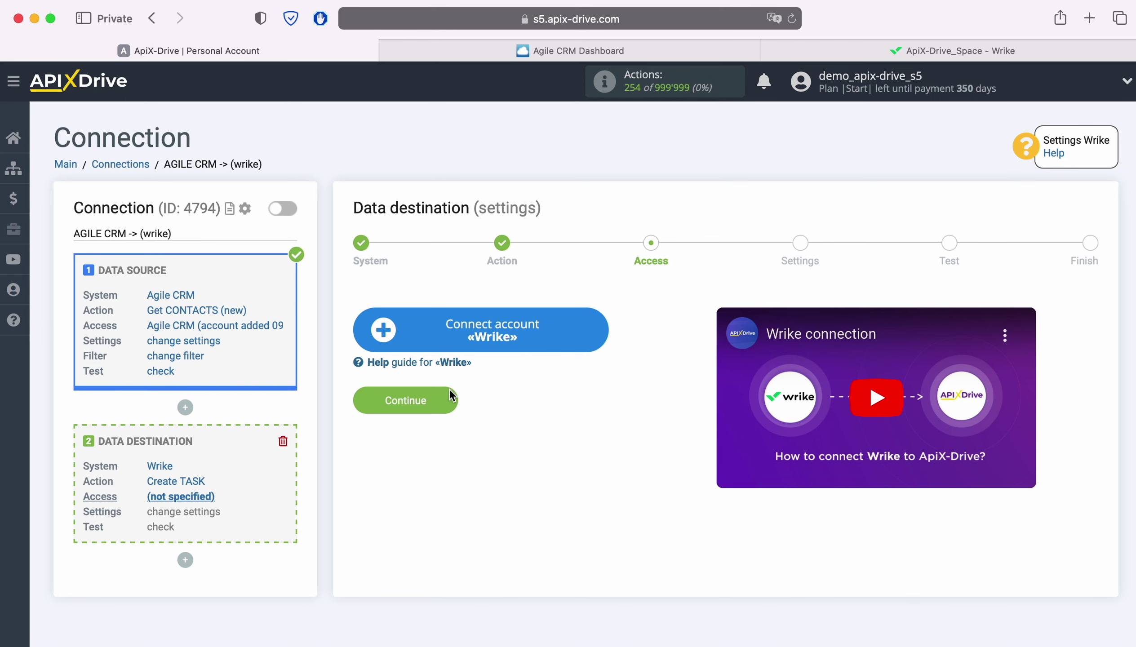
# Connect a Wrike account by logging in with the pasted email and password
pyautogui.click(597, 333)
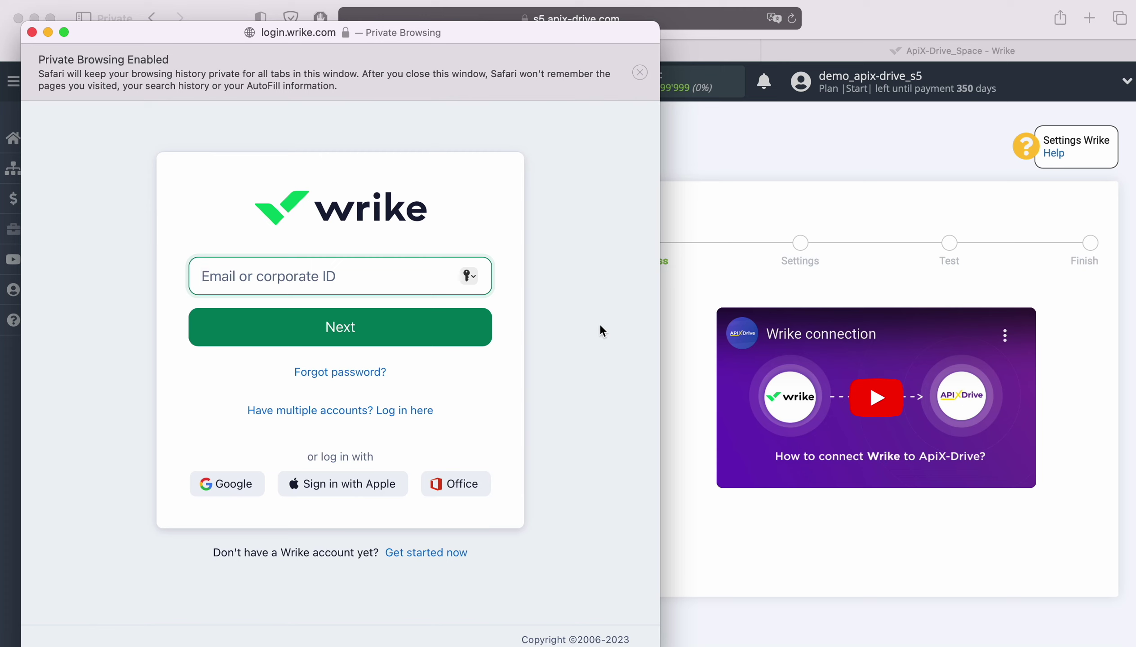
pyautogui.rightClick(252, 272)
pyautogui.click(293, 318)
pyautogui.click(356, 327)
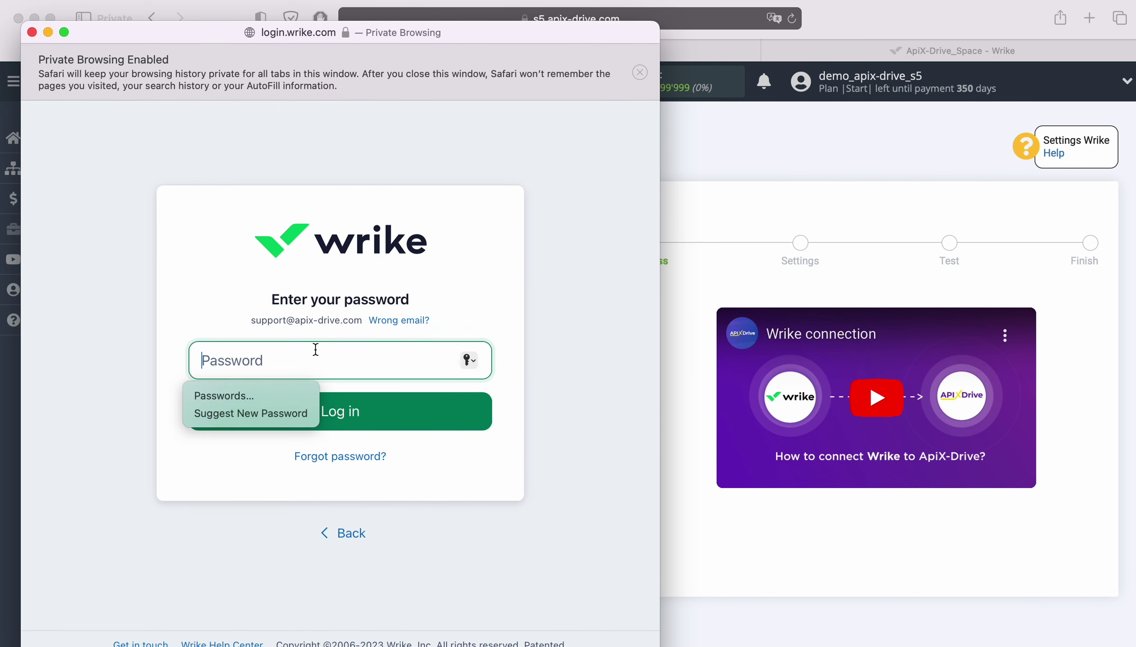
pyautogui.write('••••••••••••')
pyautogui.click(394, 411)
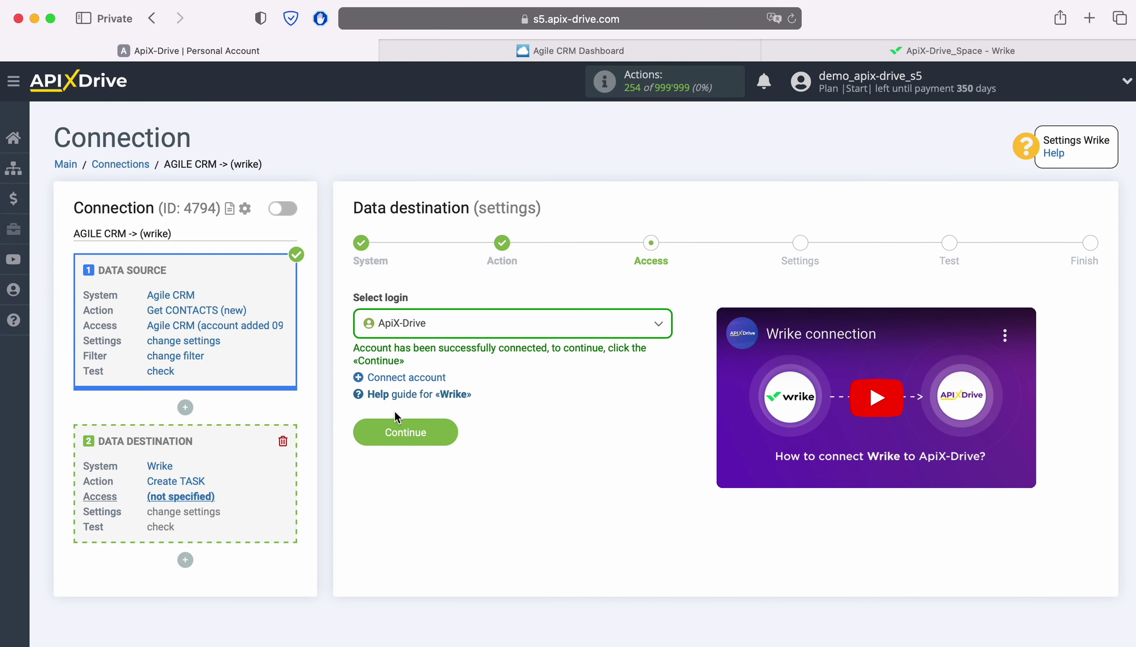
# Select the ApiX-Drive Wrike login and proceed to the task settings
pyautogui.click(466, 333)
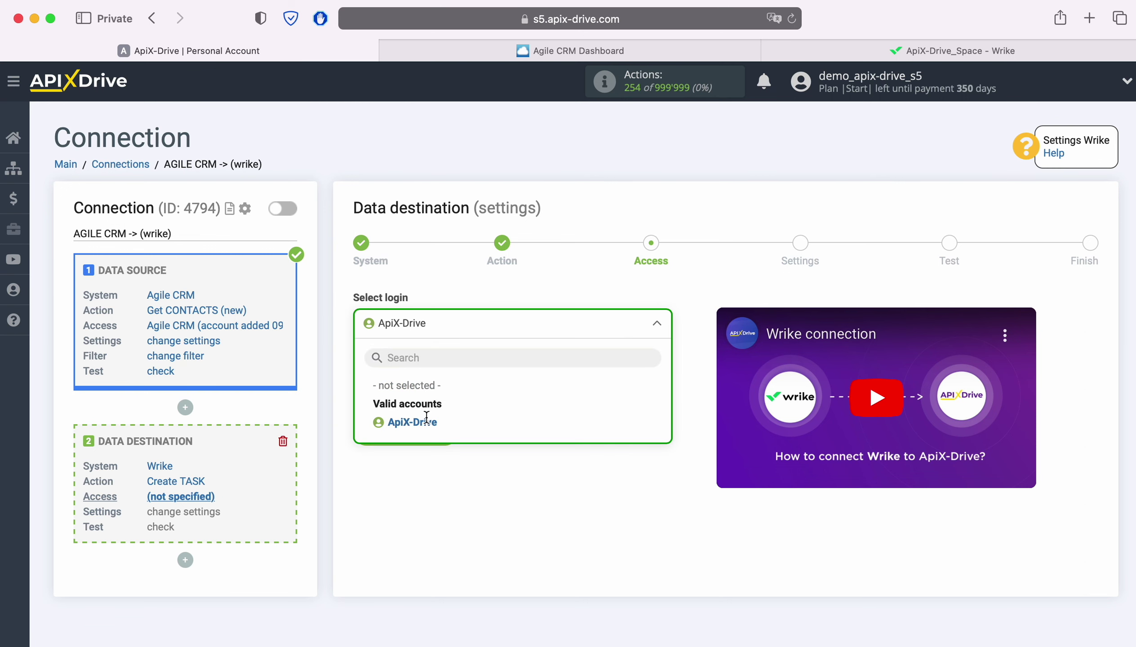
pyautogui.click(401, 422)
pyautogui.click(440, 430)
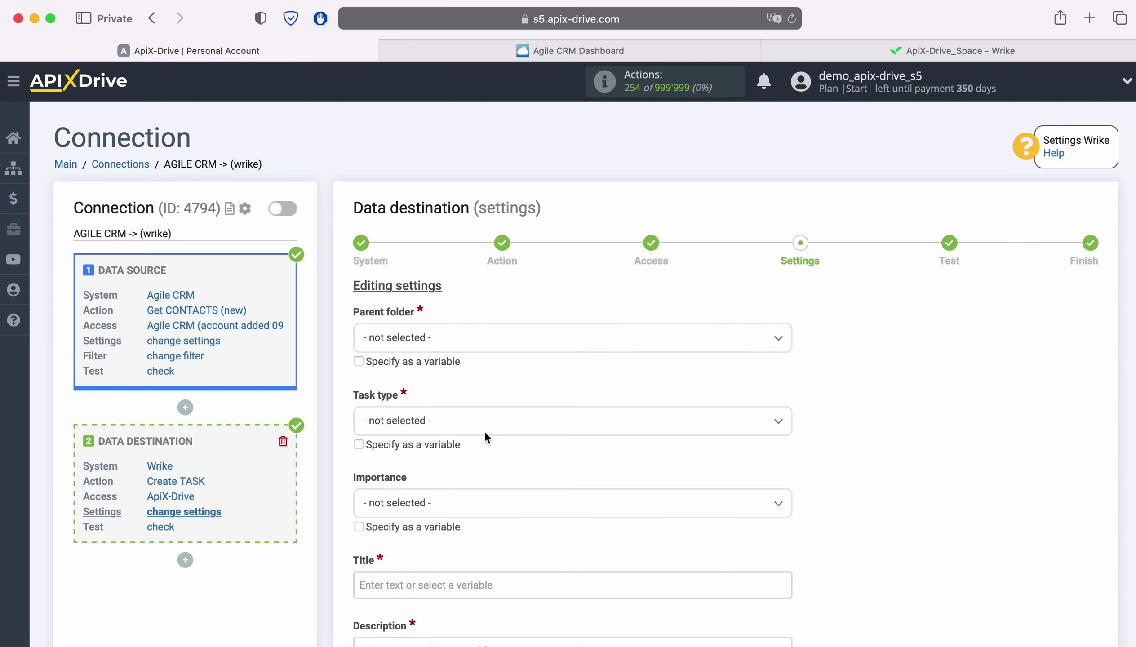
# Set parent folder ApiX-Drive_Space, task type Planned and importance Normal
pyautogui.click(416, 346)
pyautogui.click(411, 458)
pyautogui.click(426, 434)
pyautogui.click(398, 518)
pyautogui.click(423, 515)
pyautogui.scroll(-2, 423, 514)
pyautogui.click(397, 490)
pyautogui.scroll(-3, 396, 491)
pyautogui.scroll(-2, 395, 493)
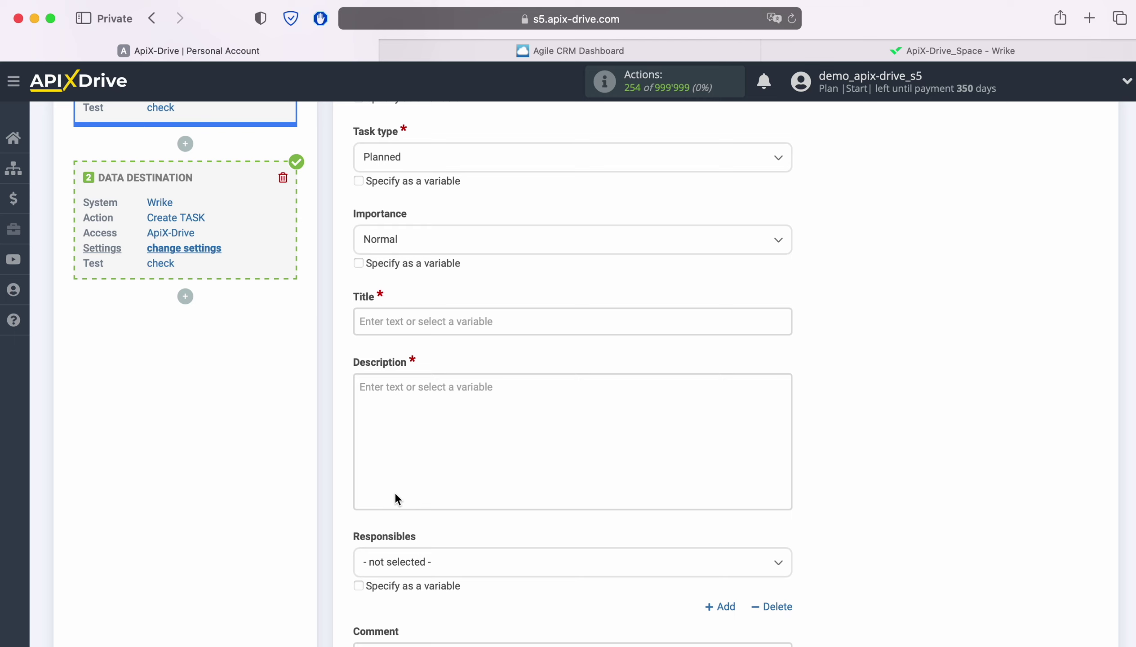
# Build the title from 'New Contact AgileCRM' plus the First name and Last name variables
pyautogui.click(420, 322)
pyautogui.scroll(-4, 496, 361)
pyautogui.scroll(-3, 667, 378)
pyautogui.scroll(-2, 667, 378)
pyautogui.scroll(-3, 668, 377)
pyautogui.scroll(-3, 667, 378)
pyautogui.click(472, 408)
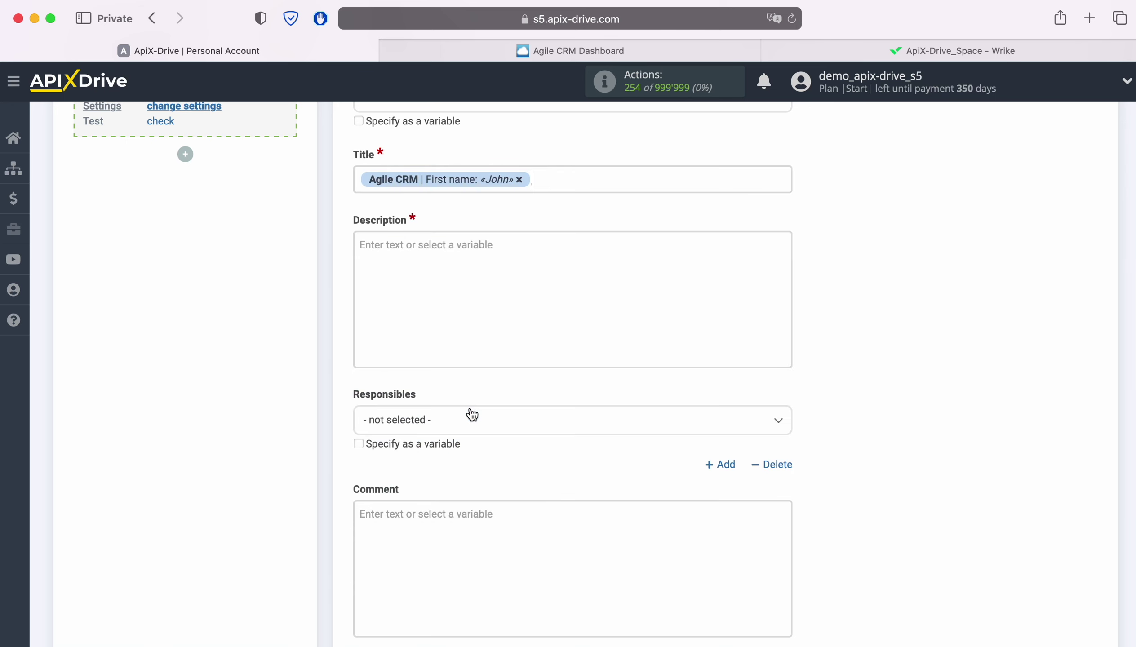
pyautogui.click(591, 180)
pyautogui.click(471, 444)
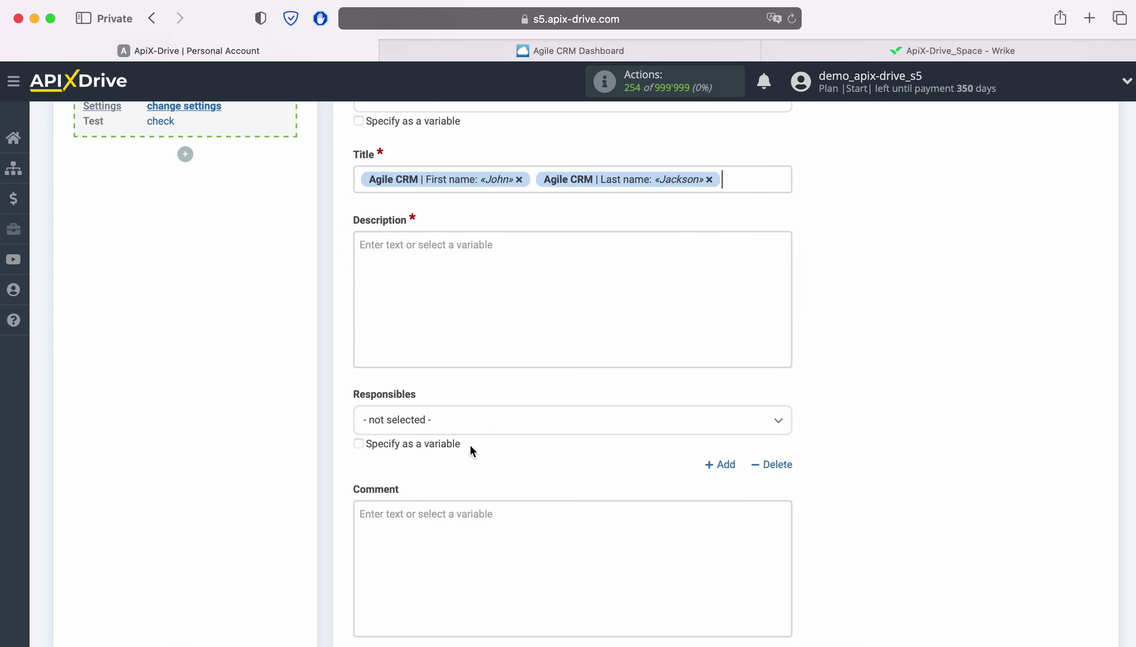
pyautogui.click(359, 179)
pyautogui.write('New Contact AgileCRM')
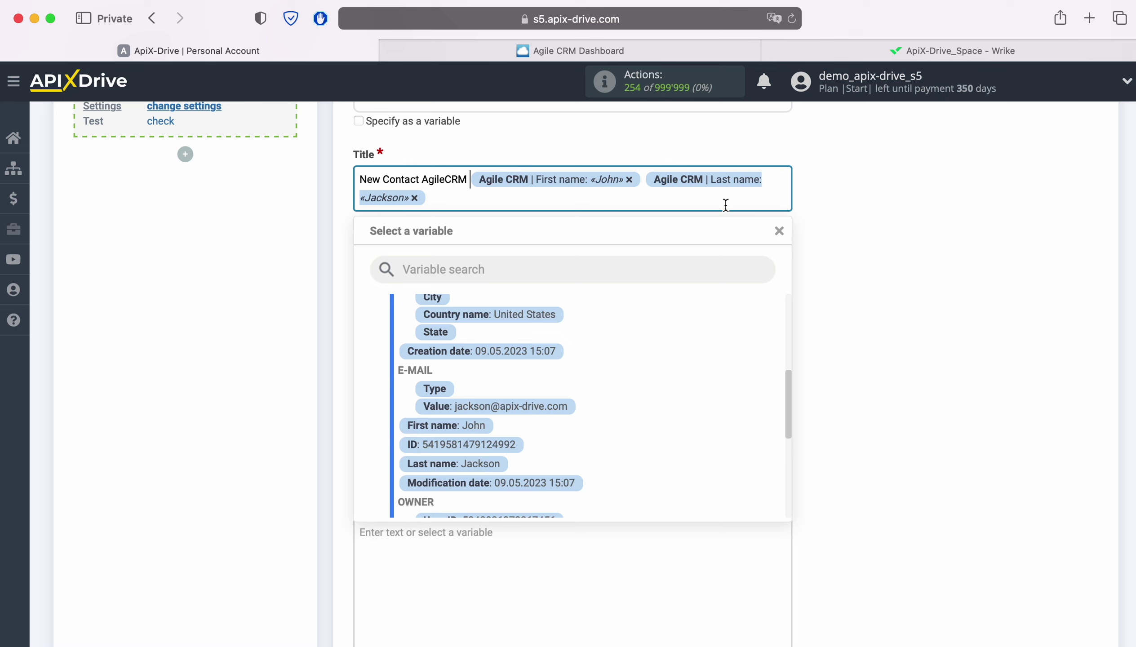
pyautogui.click(828, 207)
# Insert the contact's first name, last name and email variables into the Description
pyautogui.click(464, 272)
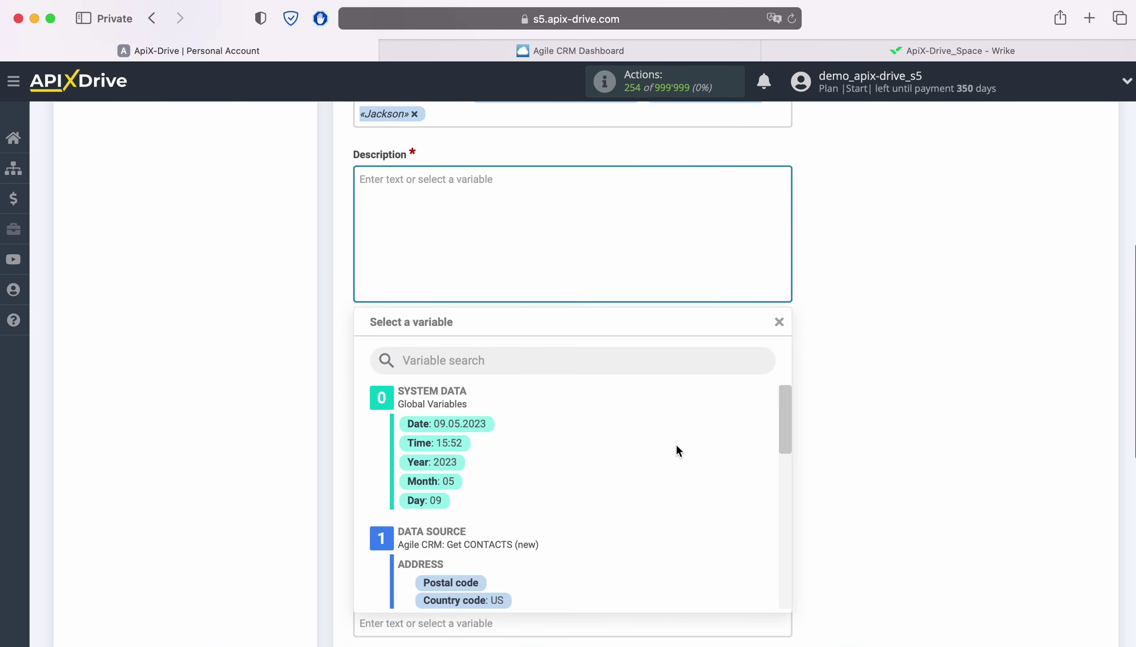
pyautogui.scroll(-4, 675, 442)
pyautogui.scroll(-1, 670, 440)
pyautogui.scroll(-3, 650, 437)
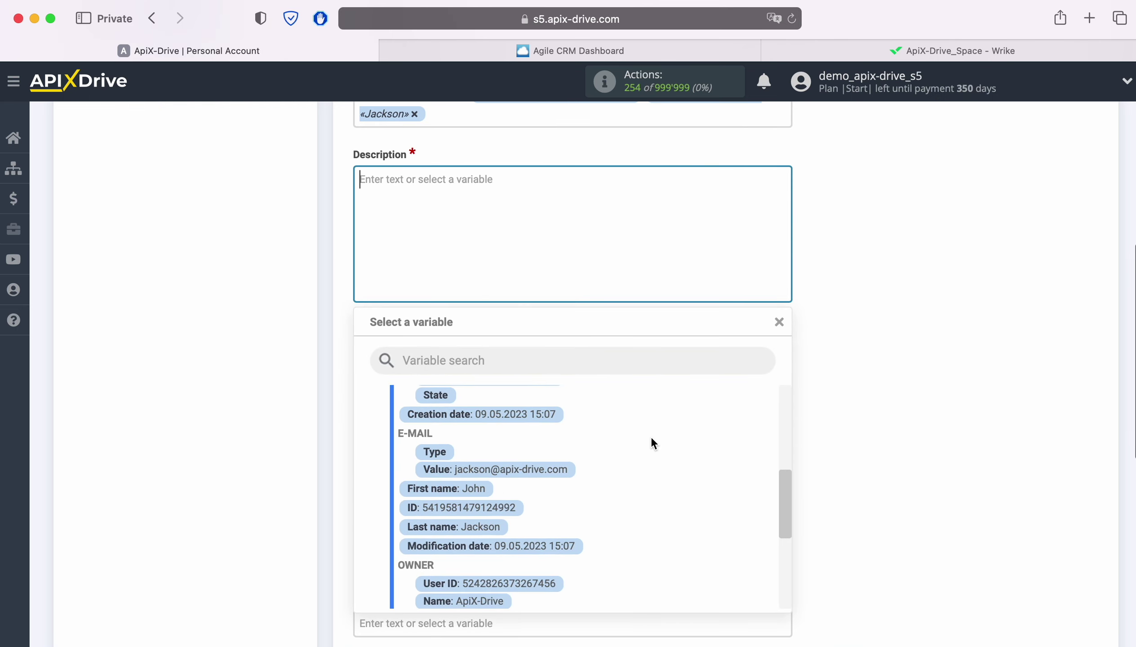
pyautogui.click(485, 491)
pyautogui.click(558, 187)
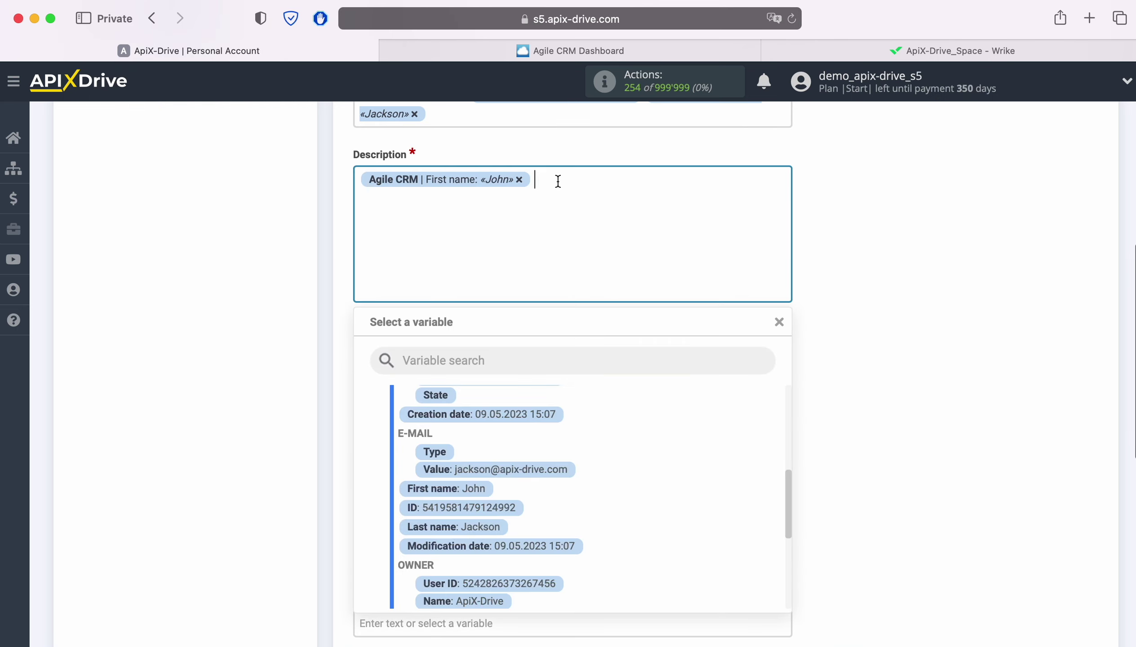
pyautogui.click(475, 527)
pyautogui.click(418, 195)
pyautogui.scroll(-1, 640, 466)
pyautogui.scroll(-1, 586, 451)
pyautogui.click(539, 429)
# Add the contact's phone, Tags and title variables to the Description
pyautogui.click(430, 225)
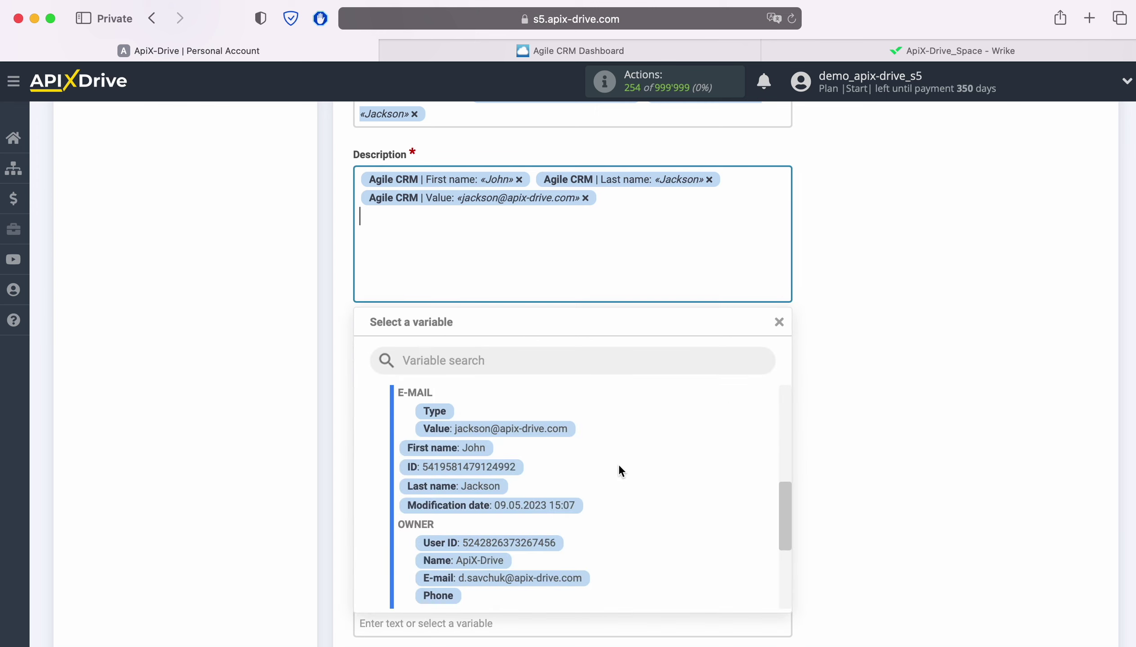
pyautogui.scroll(-2, 663, 466)
pyautogui.scroll(-3, 663, 466)
pyautogui.click(519, 476)
pyautogui.click(457, 257)
pyautogui.scroll(-1, 616, 506)
pyautogui.click(459, 502)
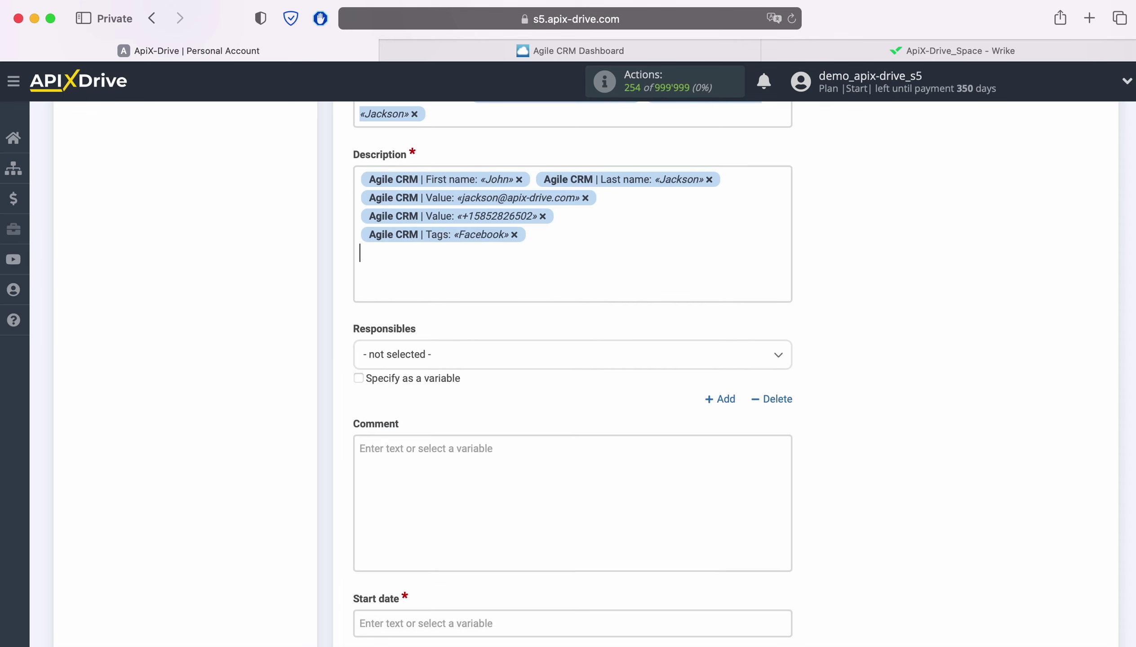
pyautogui.click(469, 271)
pyautogui.scroll(-1, 625, 493)
pyautogui.click(446, 479)
# Set start and due dates to the current Date variable and duration to 300
pyautogui.scroll(-4, 928, 379)
pyautogui.click(476, 342)
pyautogui.scroll(-4, 474, 356)
pyautogui.click(453, 315)
pyautogui.click(425, 248)
pyautogui.click(457, 316)
pyautogui.click(433, 245)
pyautogui.write('300')
pyautogui.click(279, 262)
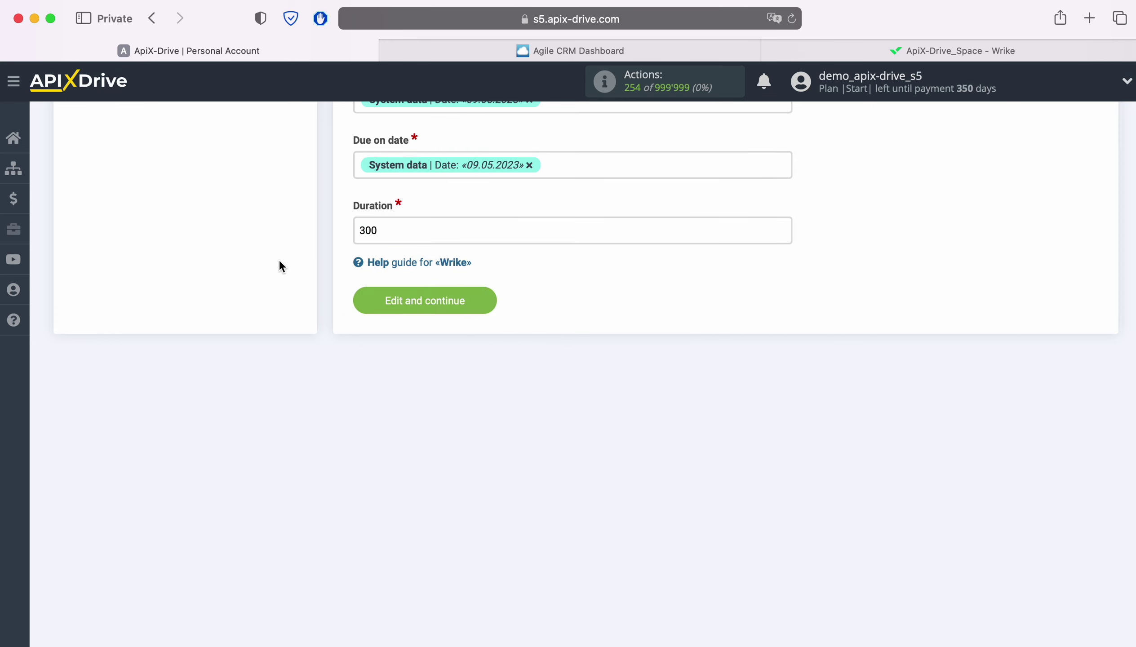
# Save the task settings and send a test task to Wrike
pyautogui.click(488, 302)
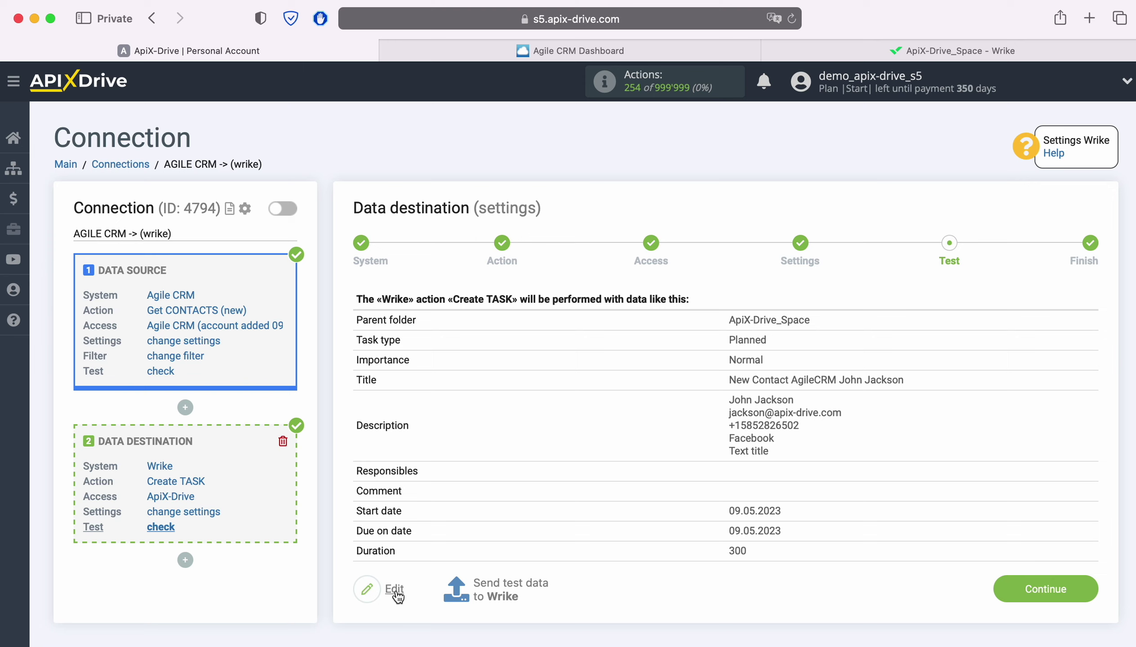
pyautogui.click(507, 587)
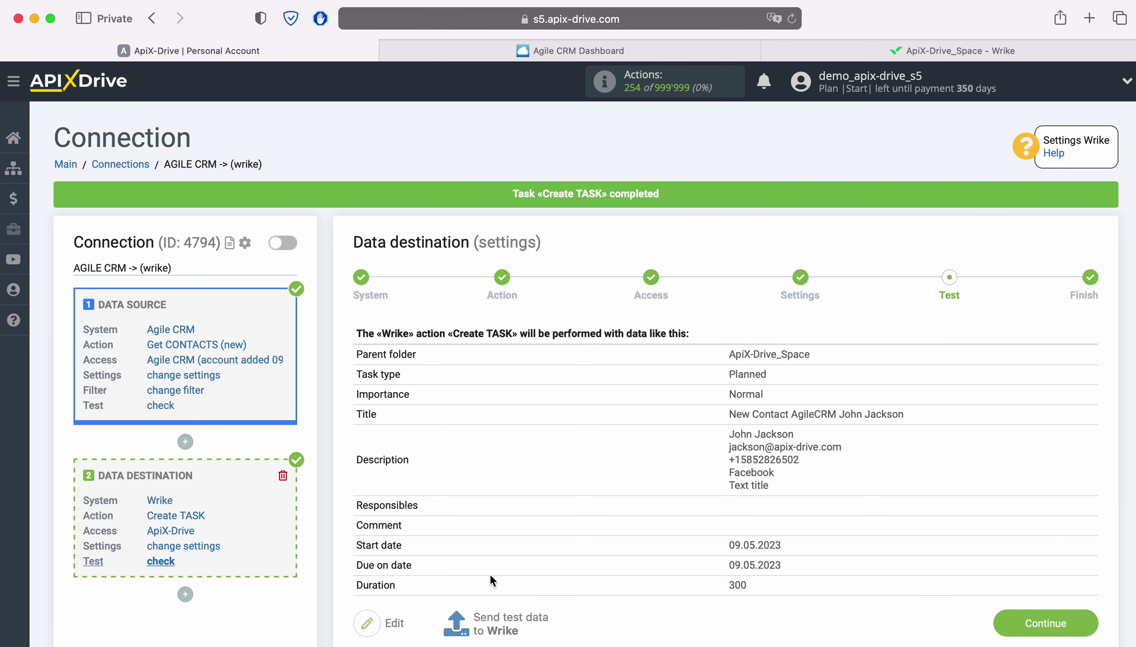
# Open the 'New Contact AgileCRM John Jackson' test task in Wrike
pyautogui.click(890, 50)
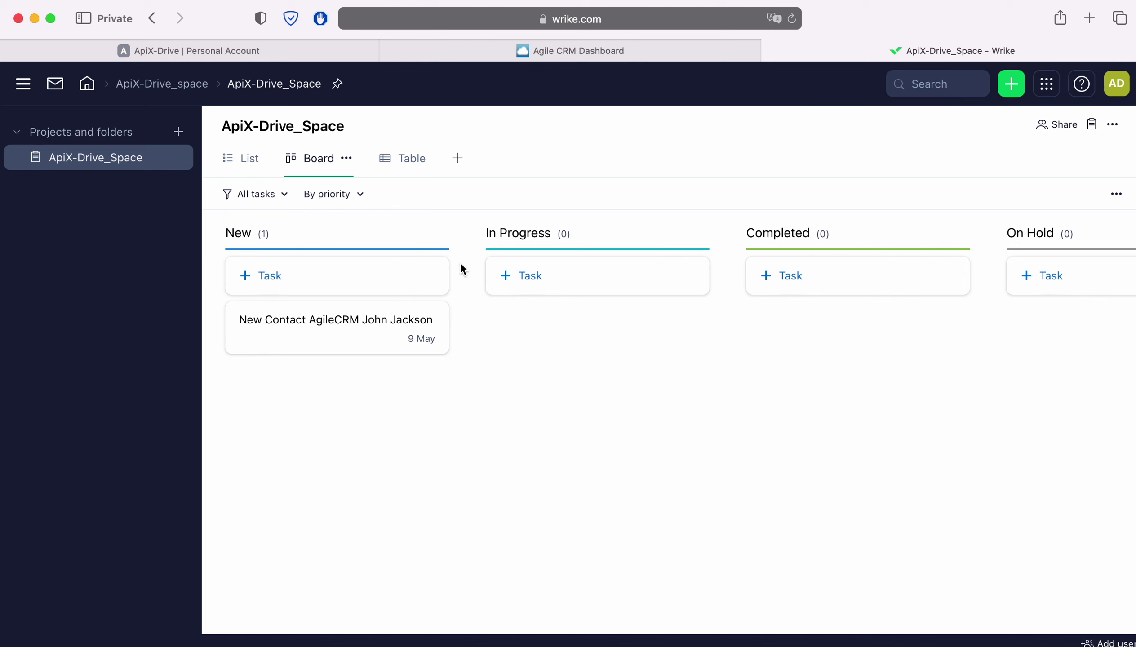
pyautogui.click(368, 319)
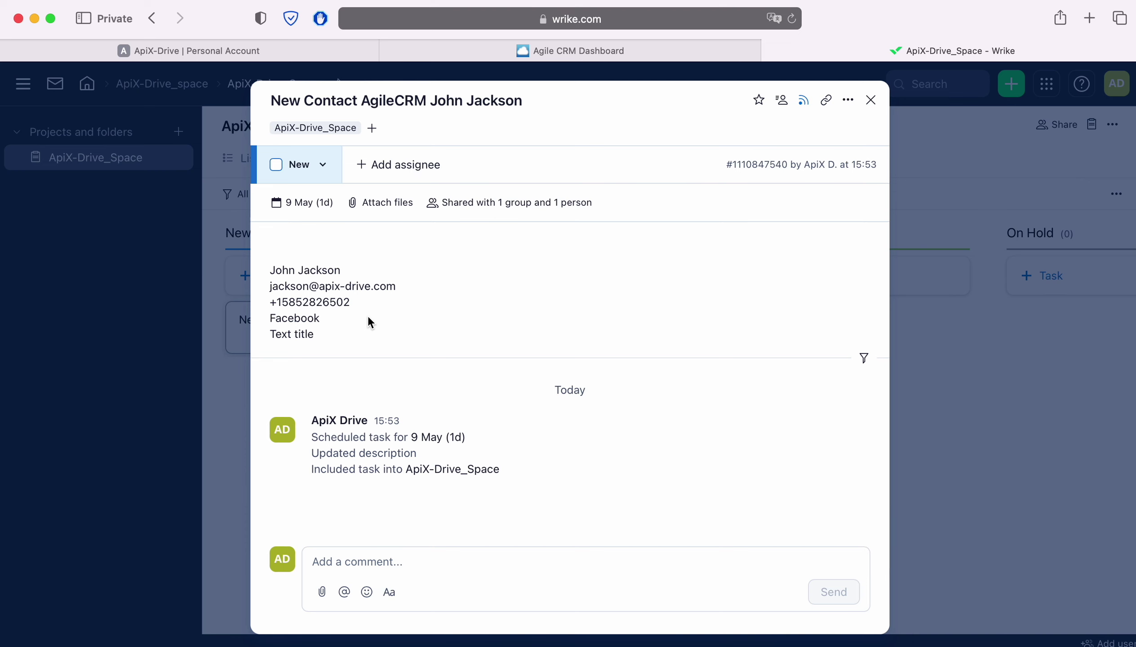
# Finish the Agile CRM to Wrike setup and enable auto-update for the connection
pyautogui.click(212, 52)
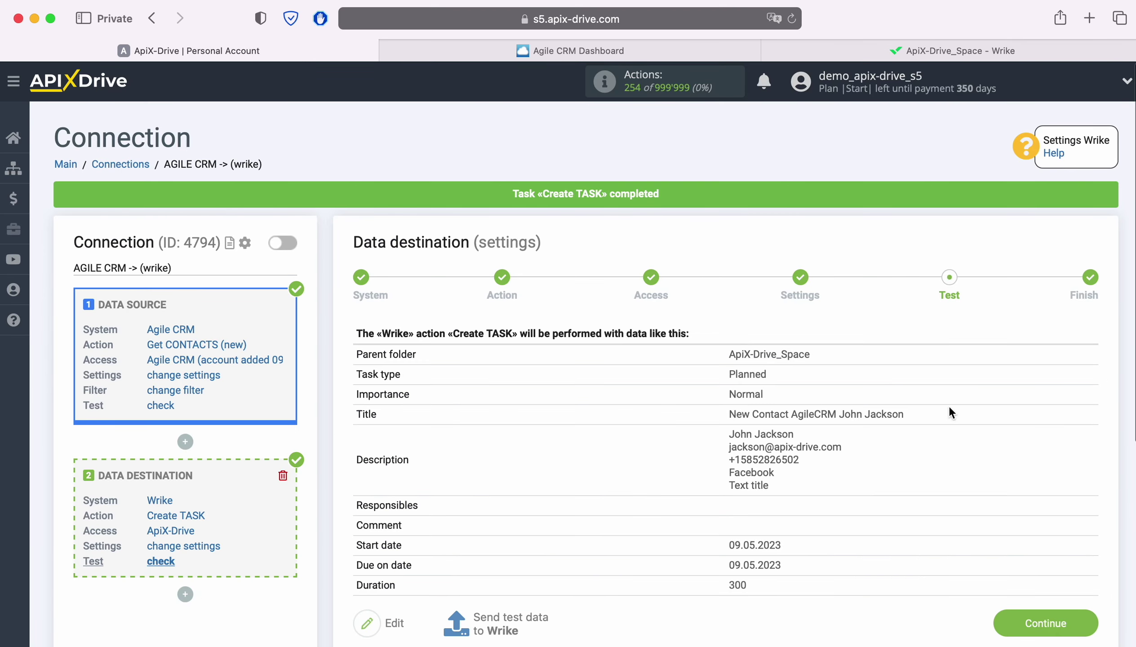
pyautogui.scroll(-1, 1054, 402)
pyautogui.click(1086, 586)
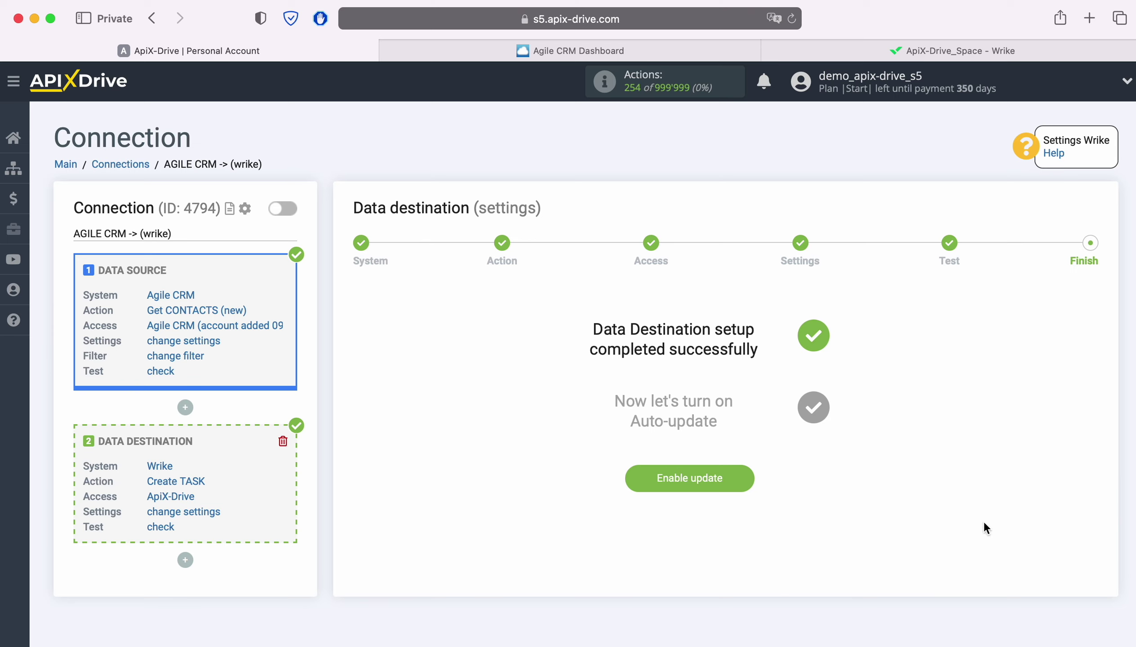
pyautogui.click(748, 474)
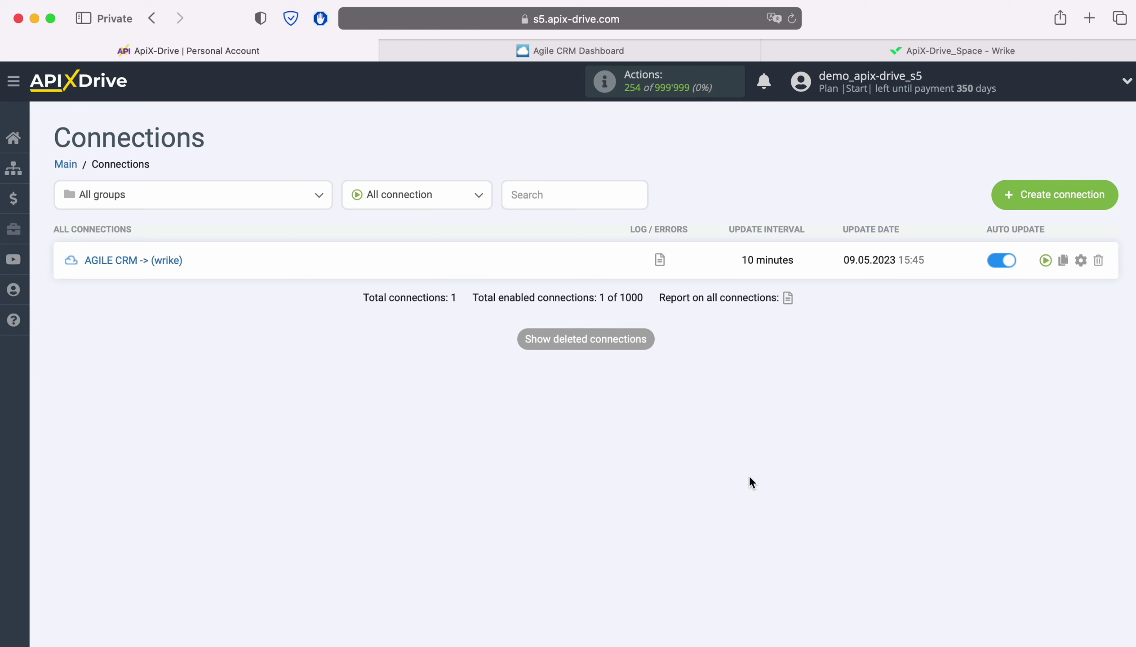
# Change the connection's update interval from 10 to 5 minutes and save
pyautogui.click(1082, 261)
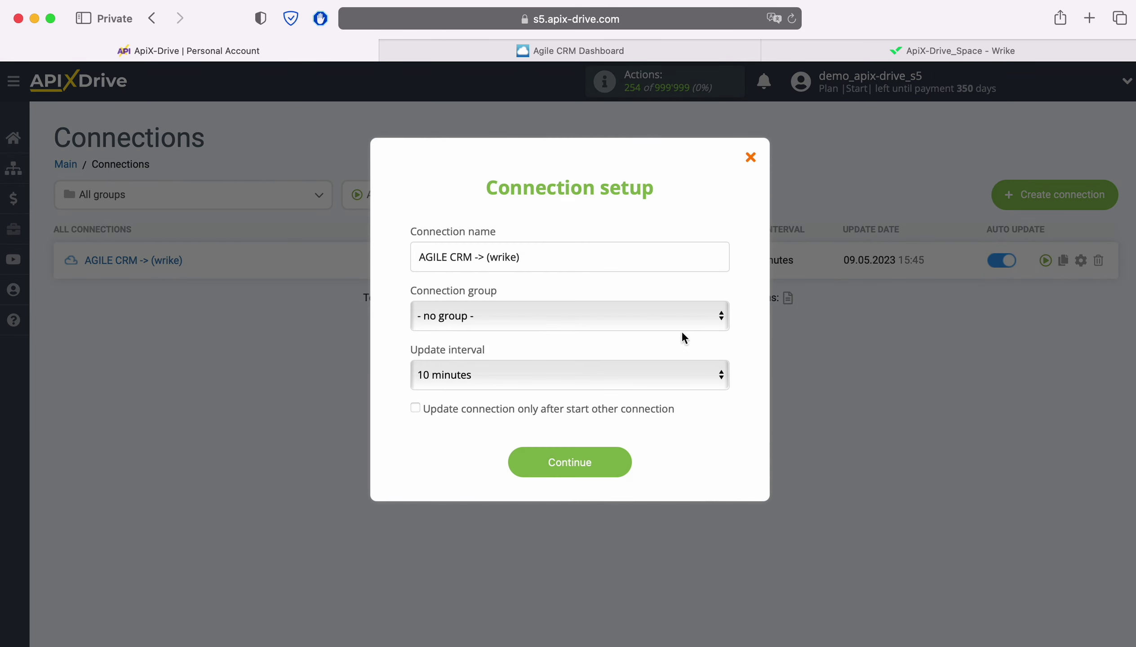
pyautogui.click(595, 372)
pyautogui.click(557, 353)
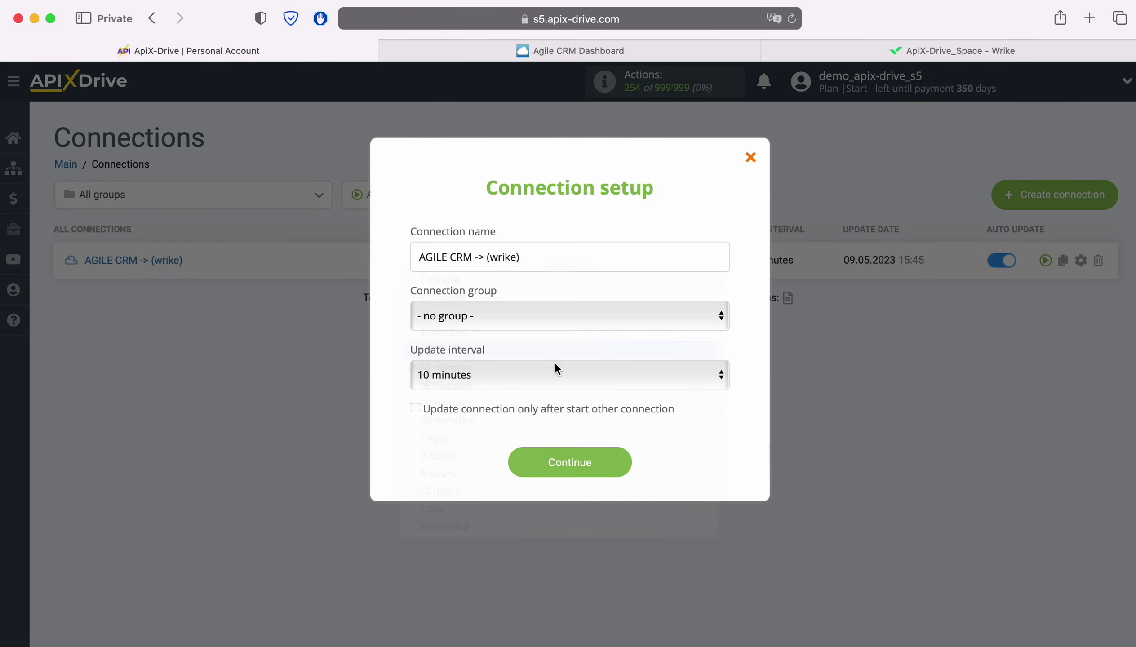
pyautogui.click(608, 456)
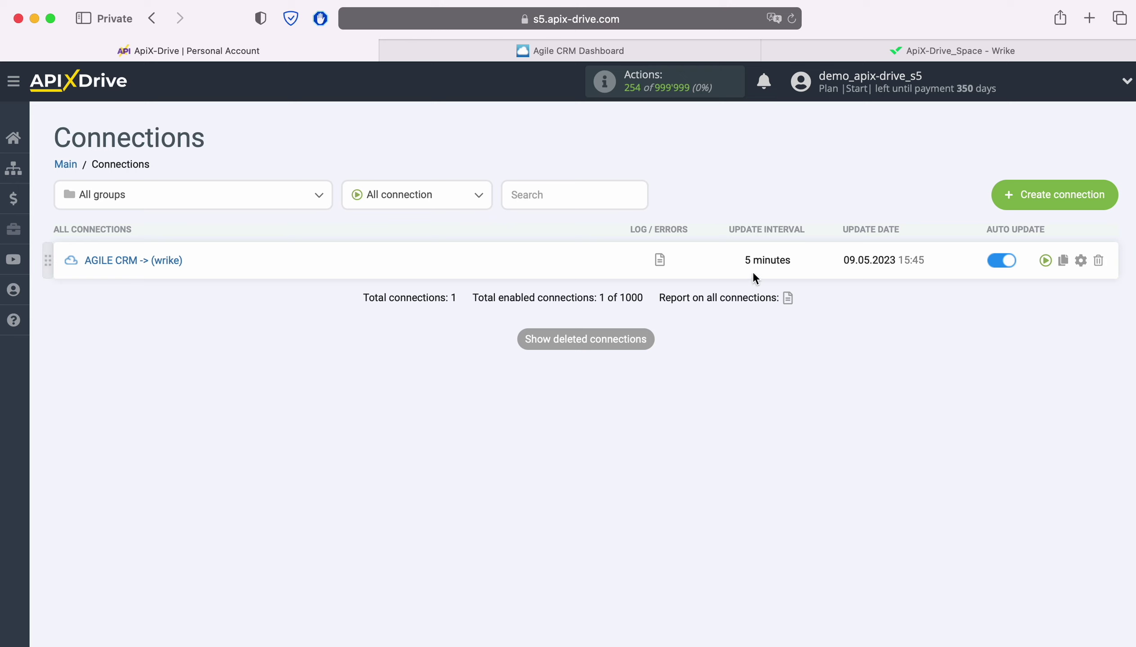